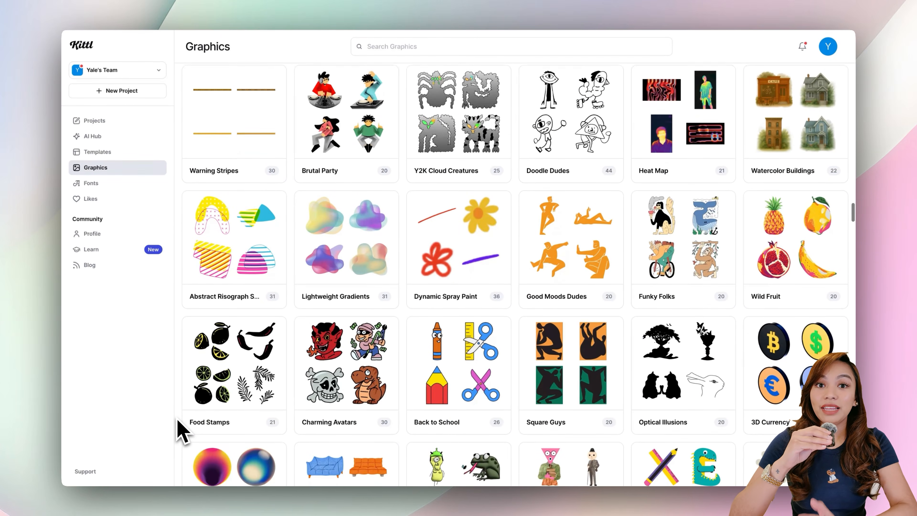
scroll(182, 432, "down", 3)
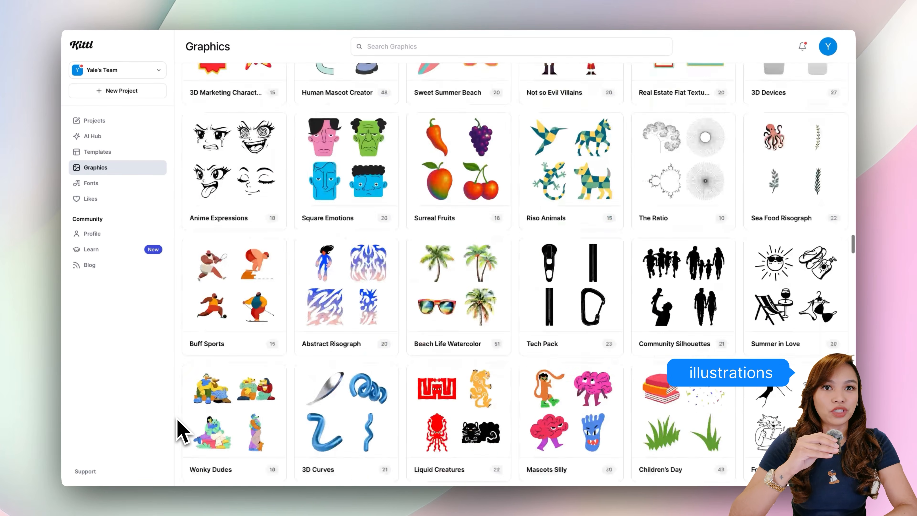
scroll(182, 431, "down", 20)
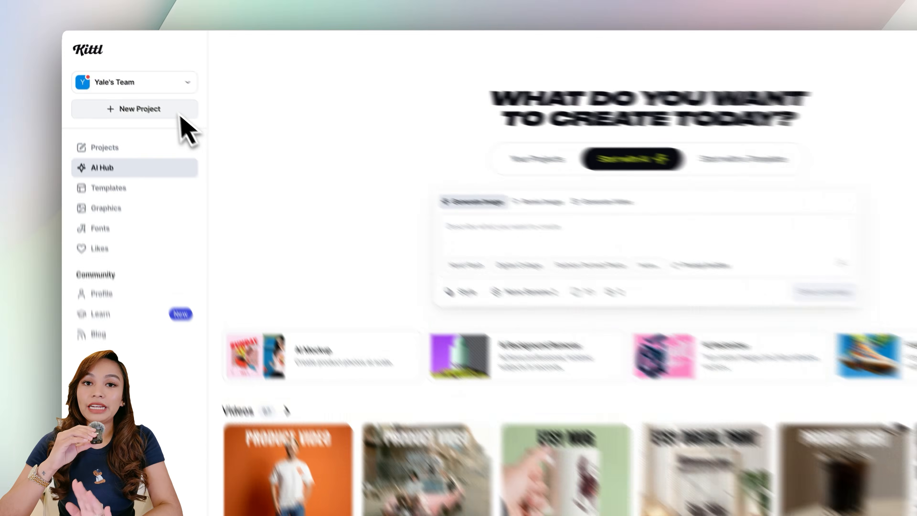
Create a new project with a poster-size artboard.
left_click(188, 225)
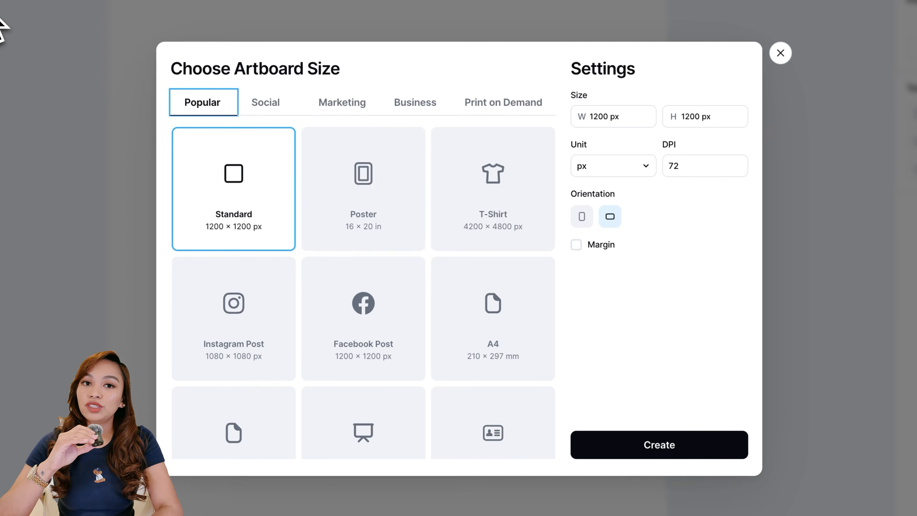
left_click(332, 177)
left_click(593, 437)
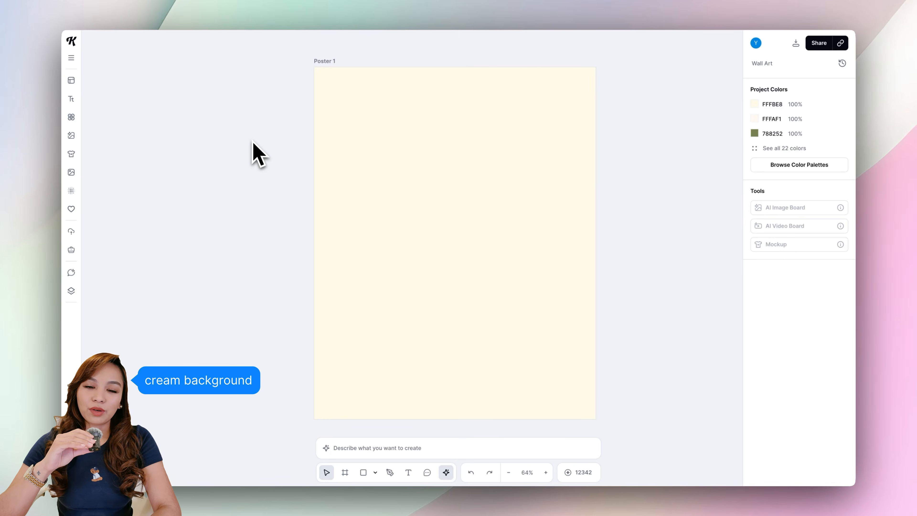
Add a headline reading KISS and set its font to DOODLES Mid-dance from the Handmade fonts.
left_click(71, 99)
left_click(149, 62)
left_click(816, 317)
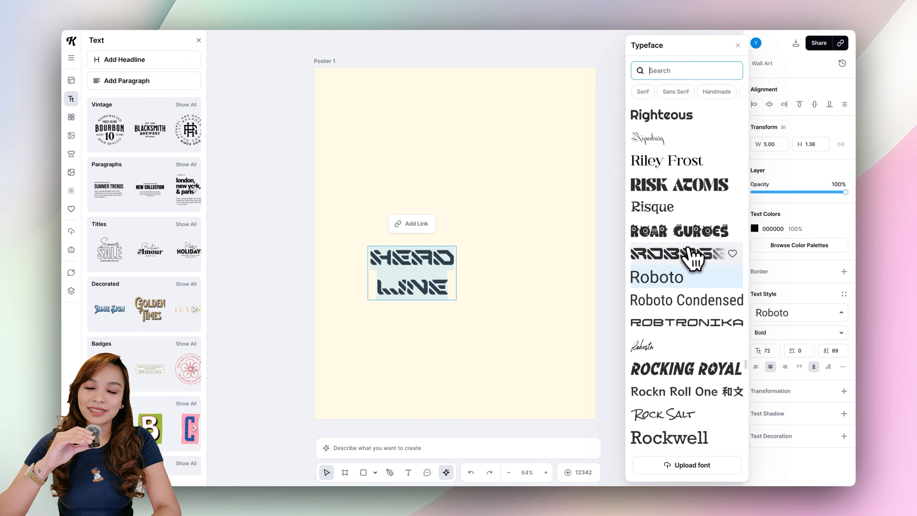
scroll(741, 189, "down", 15)
scroll(741, 189, "down", 6)
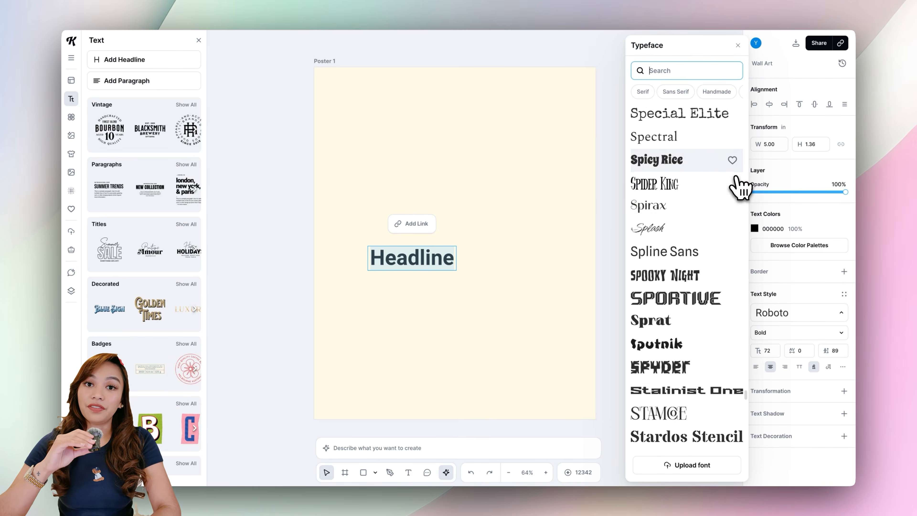
left_click(717, 91)
scroll(712, 155, "down", 6)
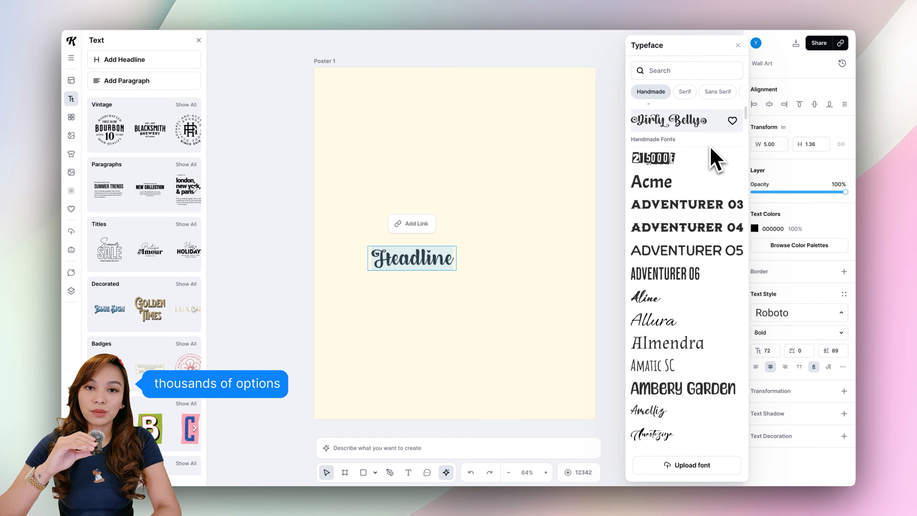
scroll(709, 192, "down", 8)
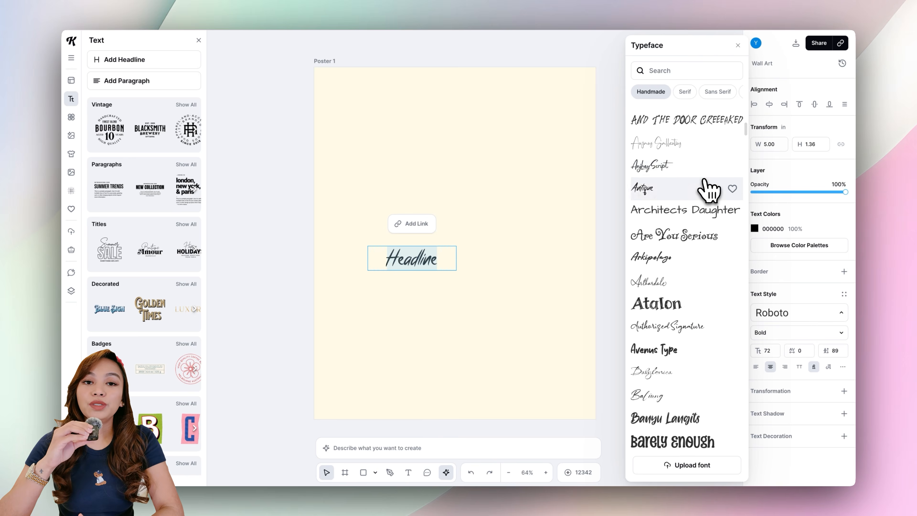
scroll(708, 191, "down", 10)
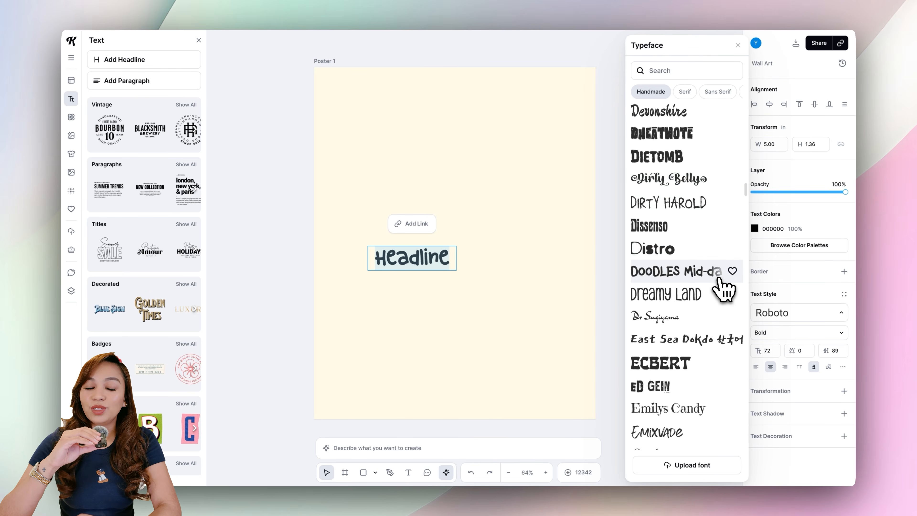
scroll(713, 289, "down", 1)
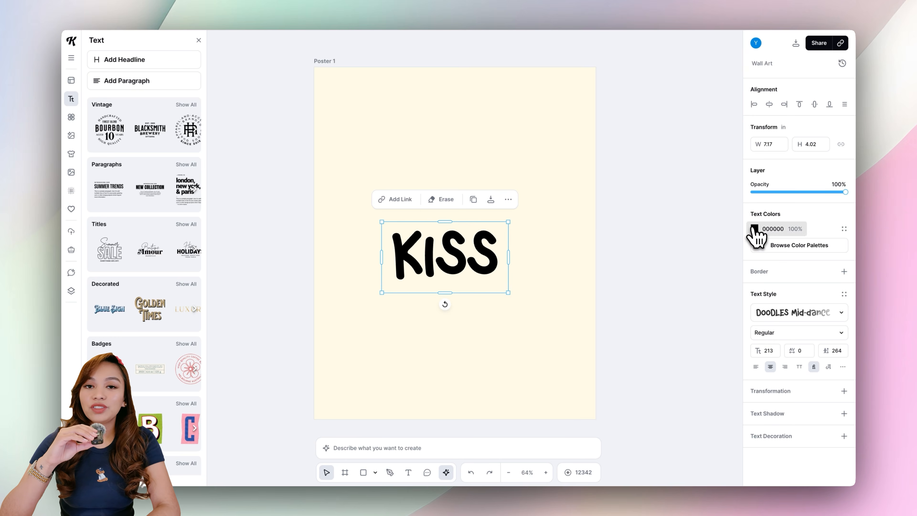
Color the KISS text E78183 and add a 3D-style text shadow.
left_click(755, 229)
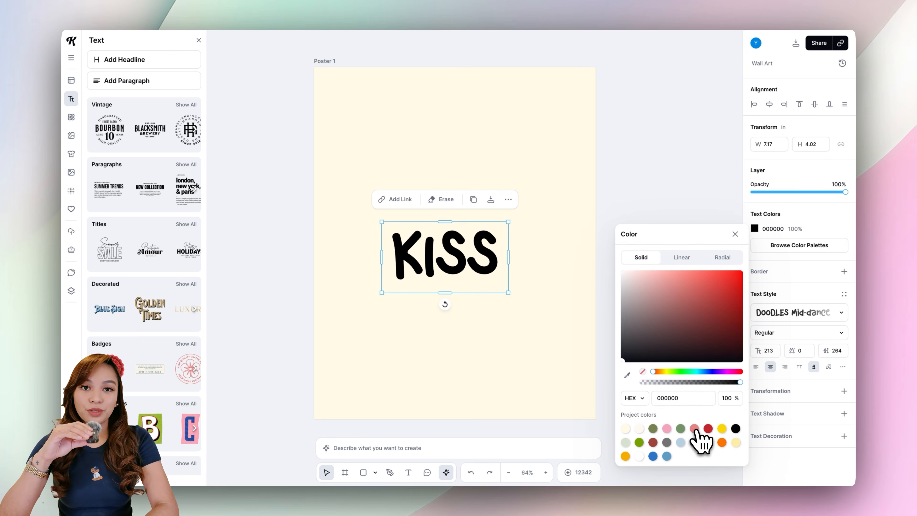
left_click(844, 414)
left_click(813, 378)
Set the text shadow color to 9F443C and its offset to 3.
left_click(755, 399)
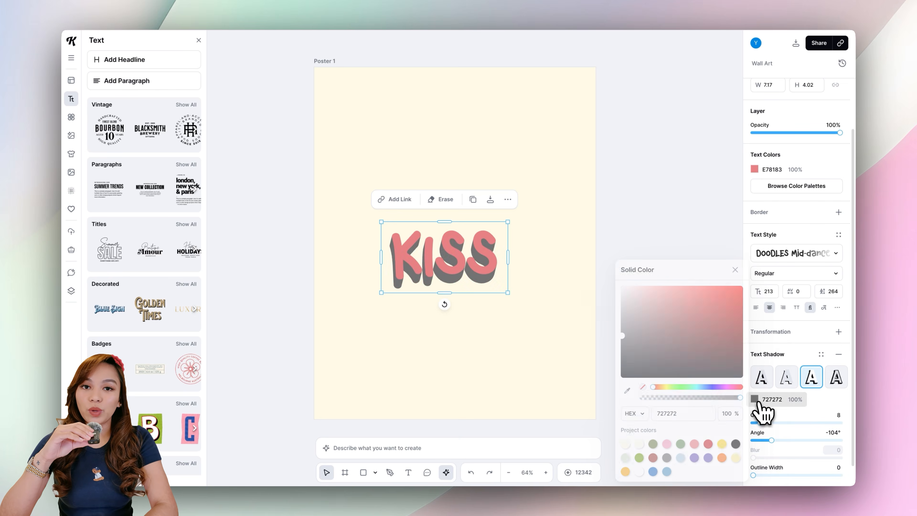
left_click(839, 416)
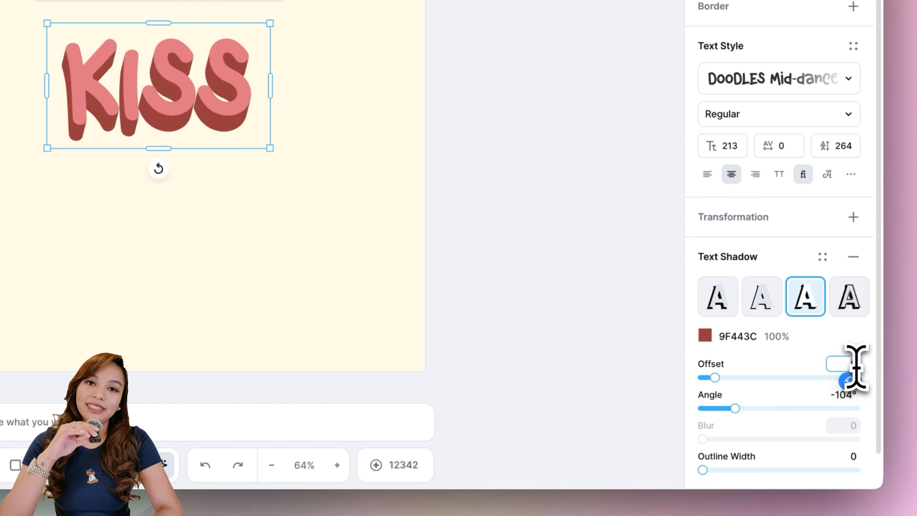
type("3")
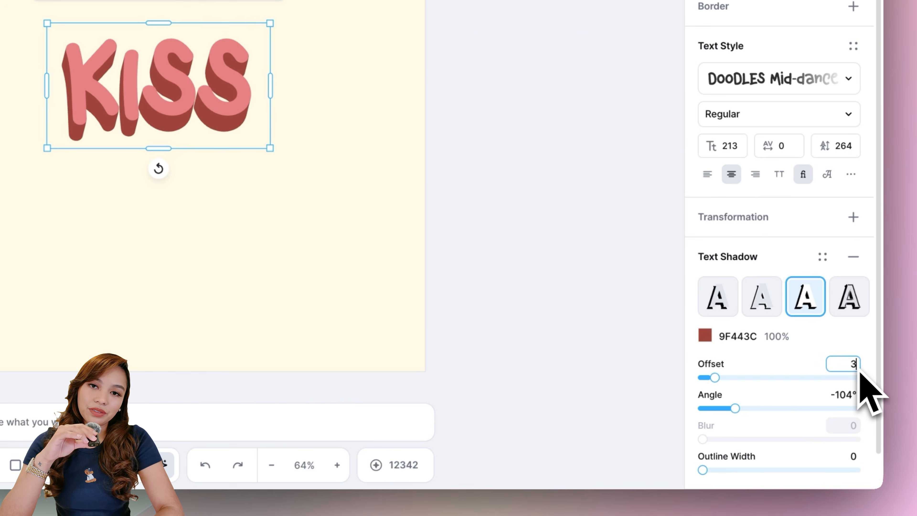
key("Return")
Set the text shadow angle to -180°.
left_click(852, 395)
type("-180")
key("Return")
left_click(575, 324)
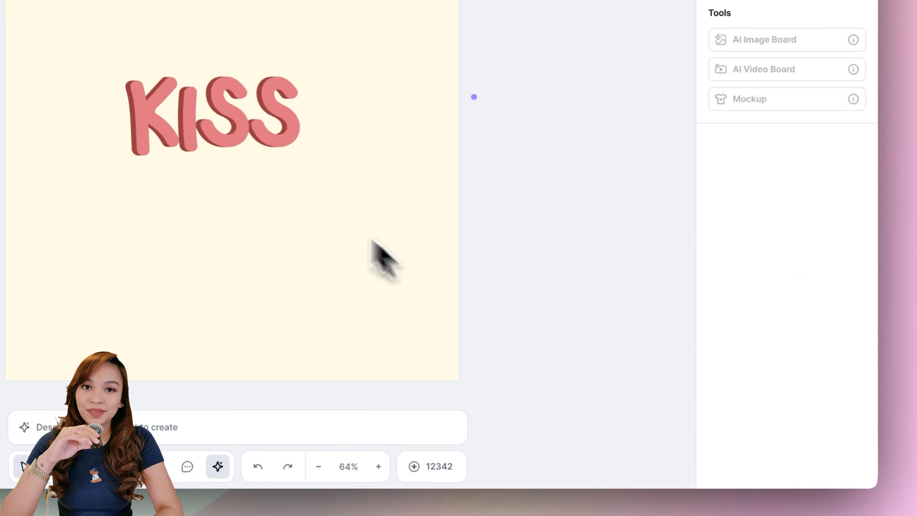
Enlarge the KISS headline to span the poster's width.
left_click(213, 116)
left_click_drag(305, 58, 563, 154)
left_click_drag(381, 170, 348, 152)
left_click_drag(485, 219, 475, 157)
Paste two copies of the headline and change their text to THE and CHEF.
key("ctrl+v")
type("THE")
key("ctrl+v")
type("CHEF")
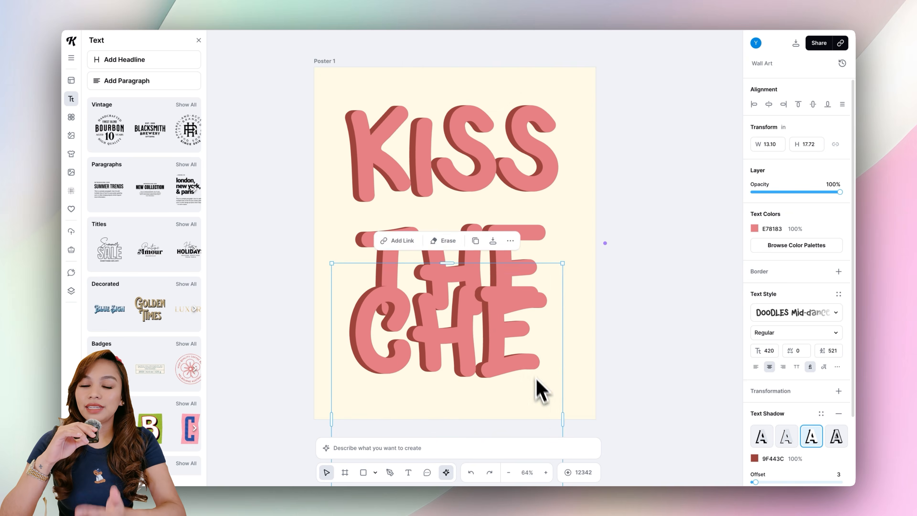
Resize and stack KISS, THE and CHEF so the three words fill the poster.
left_click_drag(562, 419, 588, 419)
left_click_drag(526, 369, 529, 407)
left_click(623, 262)
left_click(466, 166)
left_click_drag(447, 235, 473, 236)
left_click_drag(469, 163, 446, 137)
left_click_drag(447, 353, 468, 351)
left_click_drag(471, 247, 485, 200)
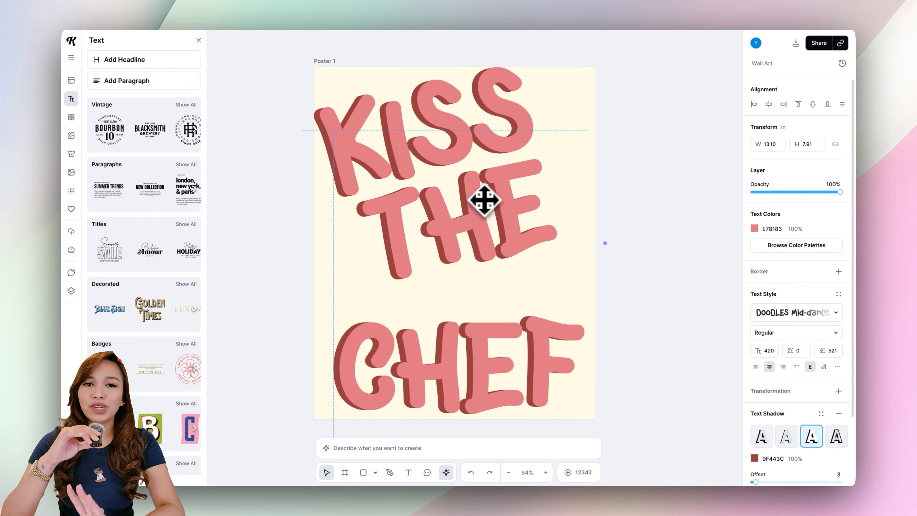
left_click_drag(457, 397, 473, 394)
left_click_drag(477, 333, 455, 365)
left_click_drag(578, 386, 627, 396)
Rotate the words slightly for a tilted, playful layout.
left_click(503, 209)
left_click_drag(503, 209, 504, 231)
left_click_drag(553, 166, 611, 182)
left_click_drag(584, 145, 577, 141)
left_click_drag(506, 243, 508, 244)
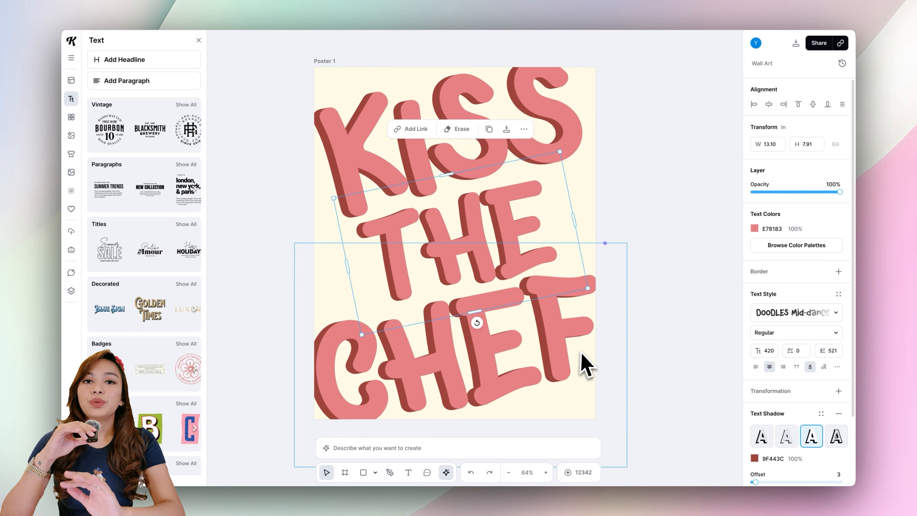
left_click(670, 305)
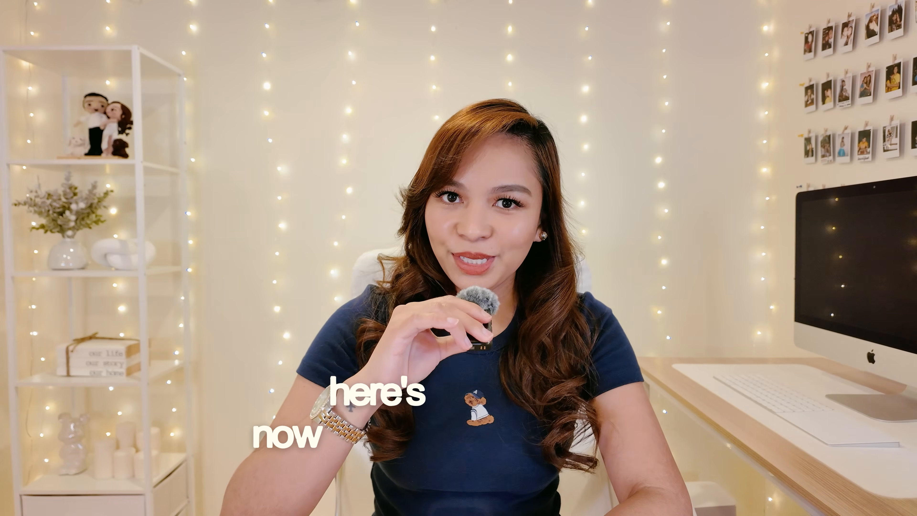
Apply a Distort transformation to KISS and drag its corner handles to skew it.
left_click(488, 140)
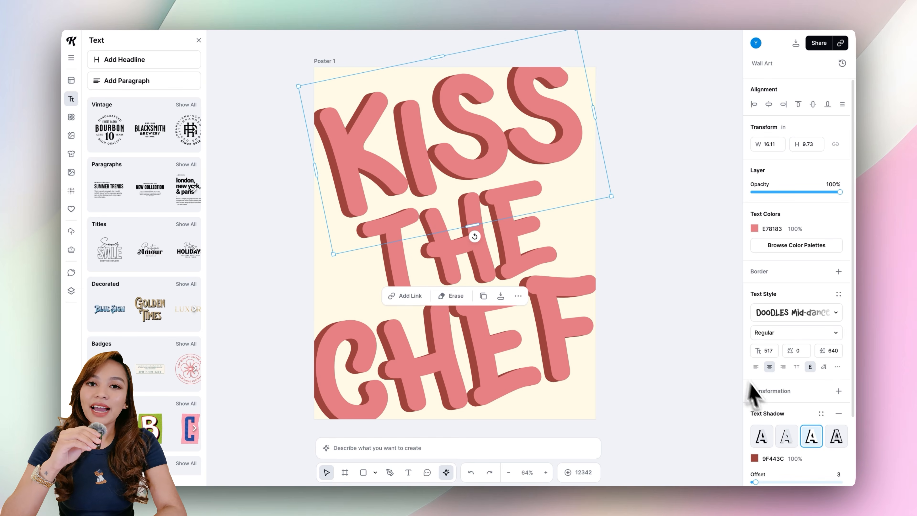
left_click(838, 391)
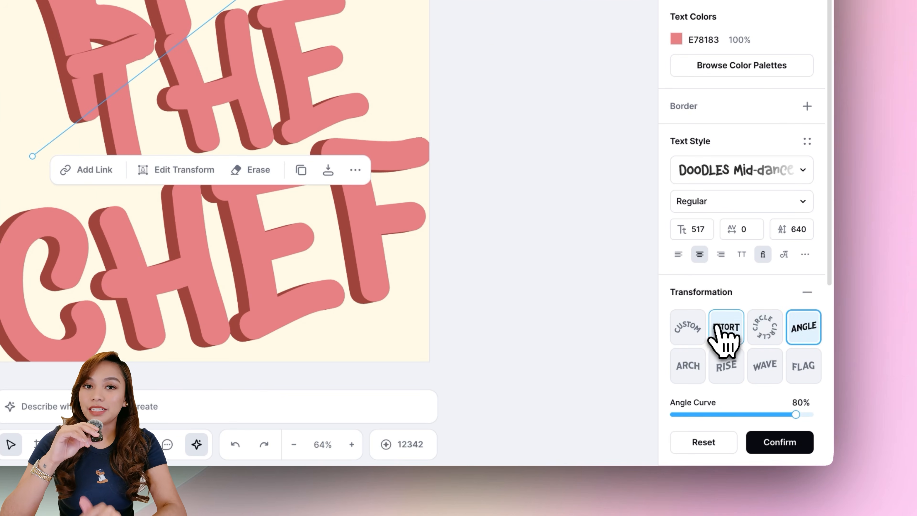
left_click(724, 333)
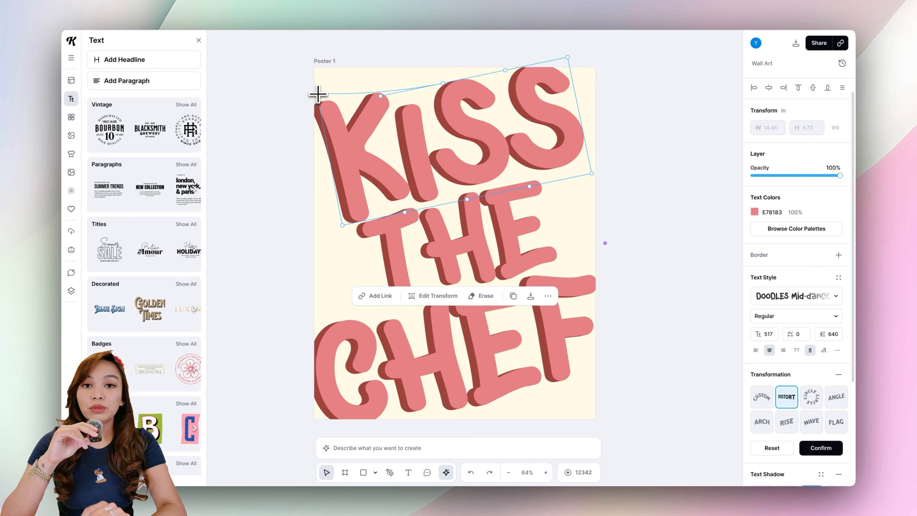
left_click_drag(318, 94, 317, 90)
left_click_drag(381, 96, 381, 82)
left_click_drag(443, 83, 441, 67)
left_click_drag(592, 173, 605, 189)
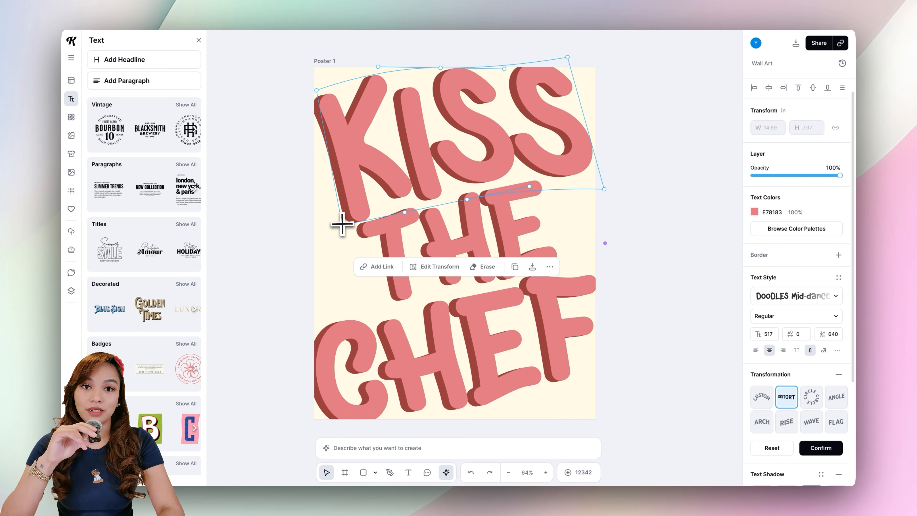
Refine the KISS distortion handles so the word fits the poster's top edge.
left_click_drag(342, 222, 321, 226)
left_click_drag(440, 68, 444, 71)
left_click_drag(568, 59, 568, 67)
left_click_drag(467, 199, 467, 201)
left_click_drag(443, 72, 441, 69)
left_click_drag(317, 90, 320, 87)
left_click_drag(604, 189, 606, 191)
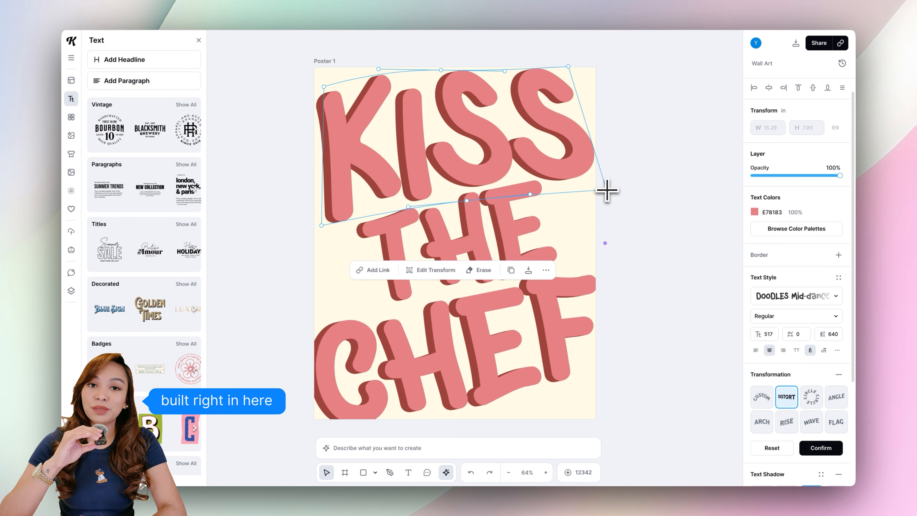
Apply a Distort transformation to THE and adjust its corner handles.
left_click(520, 231)
scroll(838, 363, "down", 1)
left_click(840, 361)
left_click(787, 382)
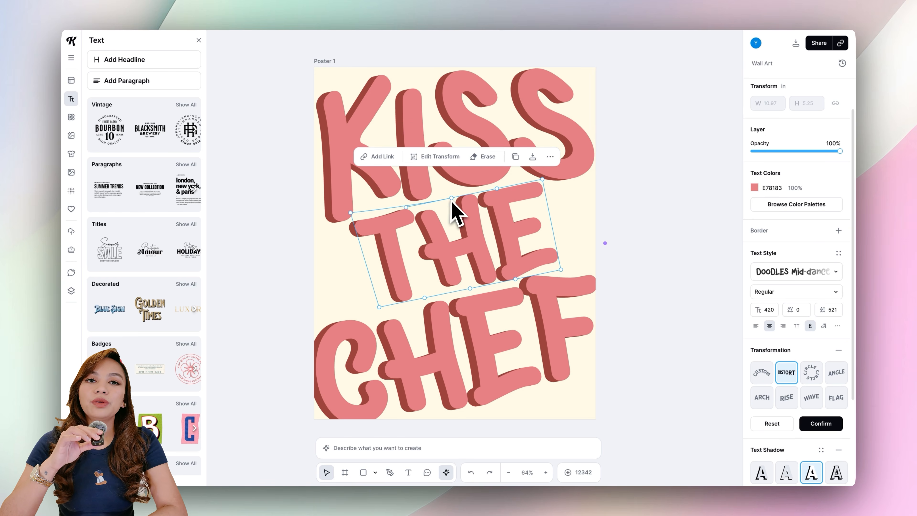
left_click_drag(378, 307, 361, 306)
left_click_drag(560, 269, 563, 275)
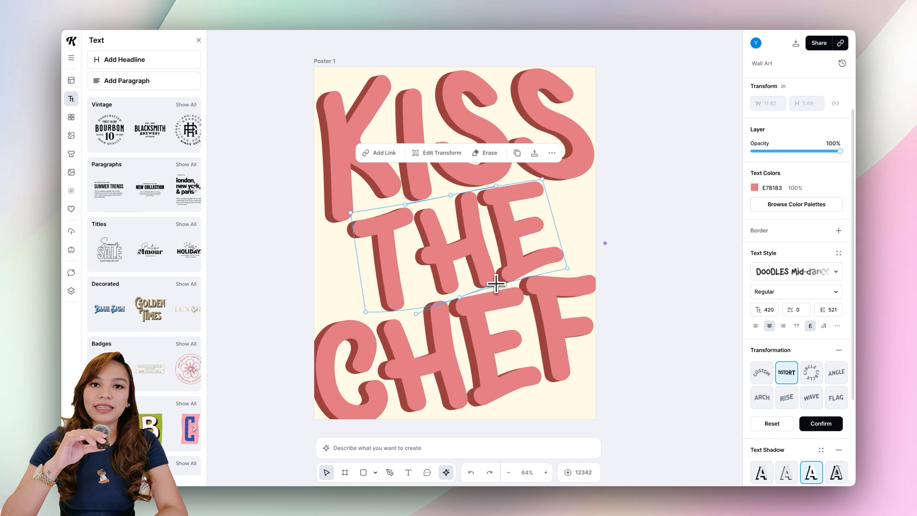
Apply a Distort transformation to CHEF and drag its corners to fill the poster's bottom.
left_click(486, 370)
left_click(787, 373)
left_click_drag(377, 306, 376, 306)
left_click_drag(400, 427, 405, 410)
scroll(405, 410, "down", 1)
left_click_drag(331, 421, 333, 412)
left_click_drag(548, 395, 548, 401)
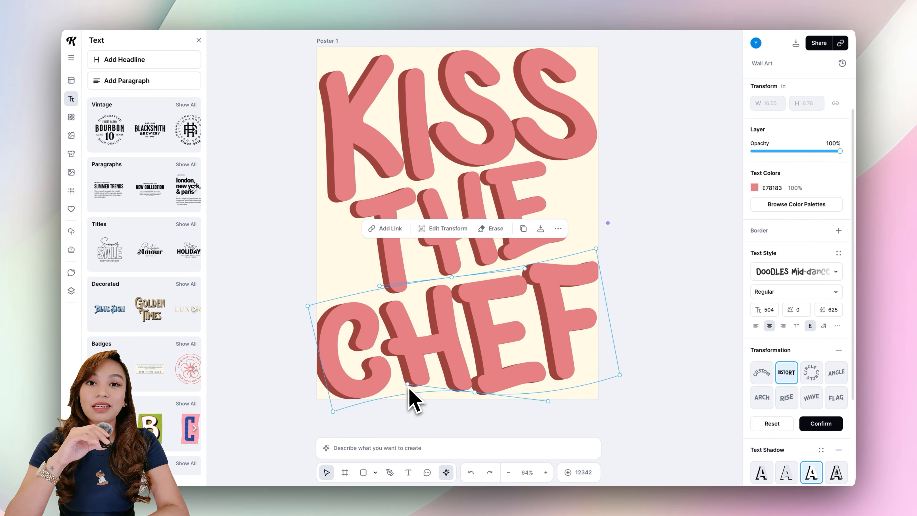
left_click_drag(407, 385, 405, 388)
mouse_move(596, 249)
left_mouse_down()
mouse_move(600, 181)
mouse_move(578, 150)
mouse_move(584, 254)
mouse_move(596, 252)
left_mouse_up()
left_click(637, 242)
Start a new artboard using the Tech Lines grid texture.
scroll(636, 242, "up", 1)
left_click(571, 296)
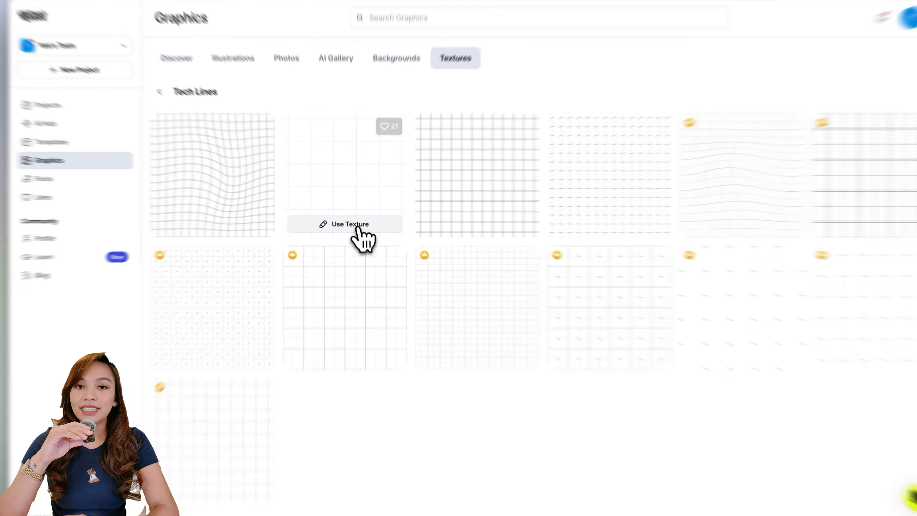
left_click(354, 225)
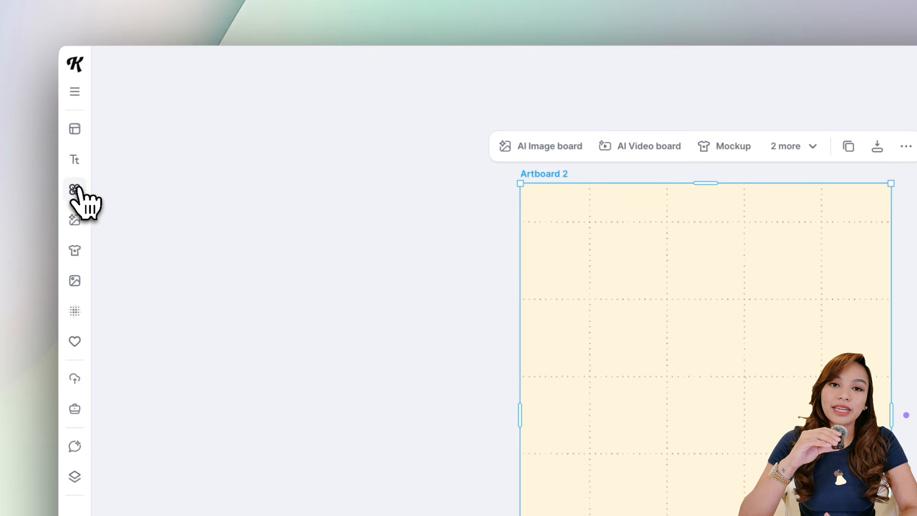
Add a rectangle shape, stretch it into a tall vertical bar near the left edge and taper its bottom.
left_click(77, 190)
left_click(756, 247)
left_click(692, 307)
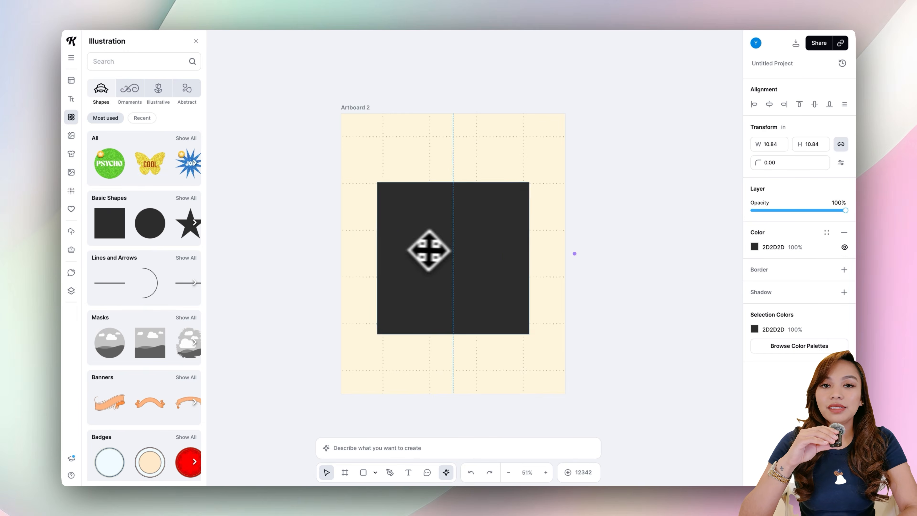
left_click(580, 275)
left_click_drag(529, 259, 384, 253)
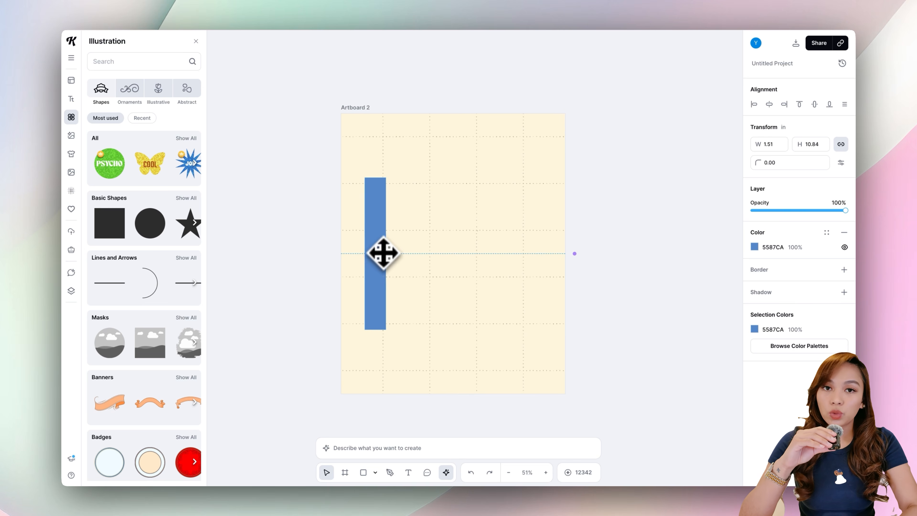
left_click_drag(375, 334, 374, 344)
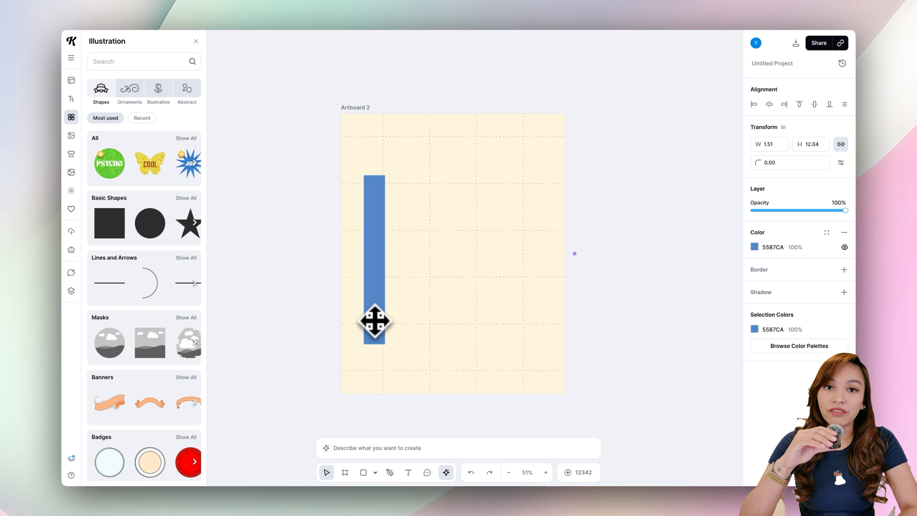
double_click(373, 187)
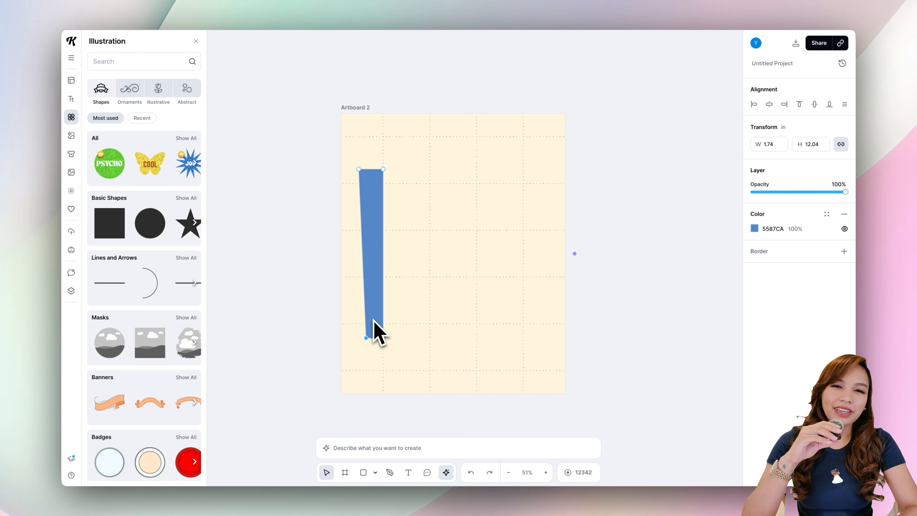
Paste two copies of the bar beside it, nudging their corners so each tilts differently.
key("ctrl+v")
left_click_drag(372, 318, 404, 303)
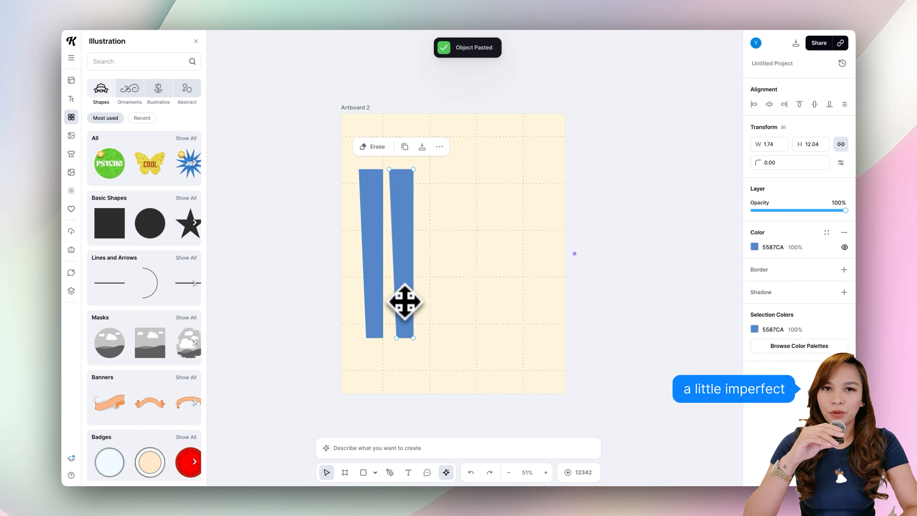
left_click_drag(396, 338, 389, 338)
left_click_drag(414, 338, 407, 338)
left_click_drag(389, 169, 393, 169)
key("ctrl+v")
left_click_drag(372, 253, 431, 253)
left_click_drag(442, 338, 437, 338)
left_click_drag(431, 195, 448, 169)
Paste more bar copies across the artboard, adjusting their corners to vary the tilt.
key("ctrl+v")
left_click_drag(456, 270, 490, 270)
left_click_drag(480, 338, 476, 338)
left_click(461, 198)
key("ctrl+v")
left_click_drag(461, 229, 529, 230)
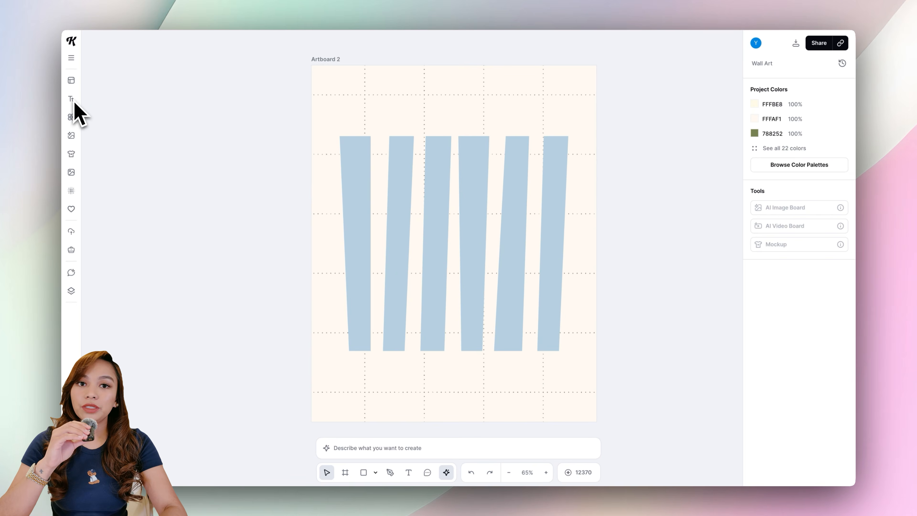
Add a headline and set its font to Sunship by searching for sunsh.
left_click(72, 99)
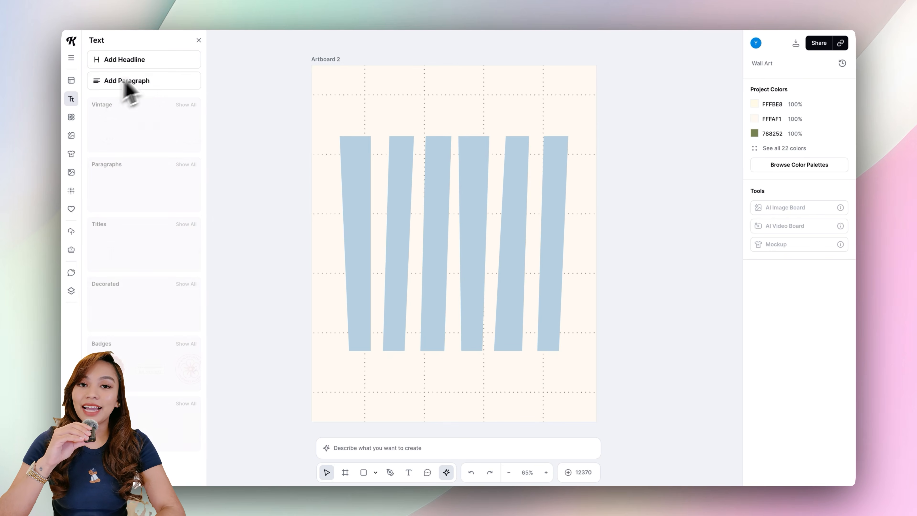
left_click(156, 62)
type("sunsh")
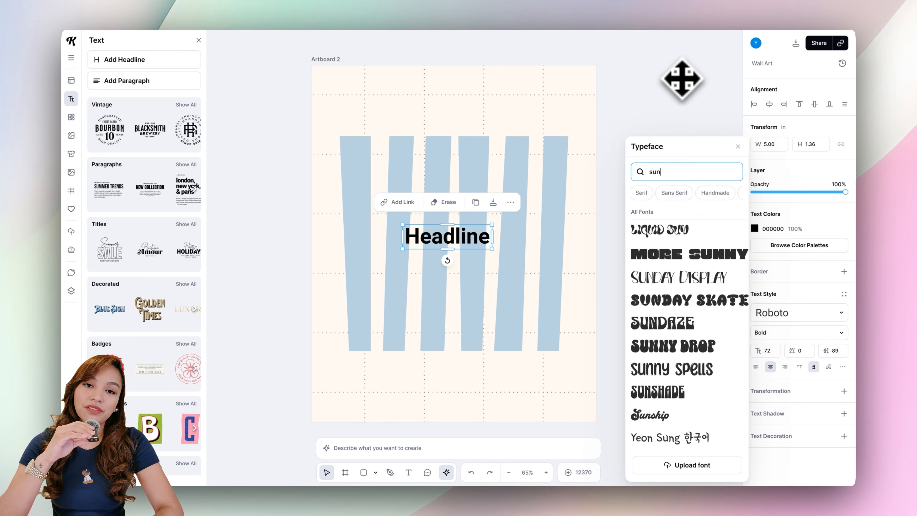
left_click(656, 356)
mouse_move(493, 250)
left_mouse_down()
mouse_move(540, 245)
mouse_move(483, 241)
mouse_move(493, 248)
left_mouse_up()
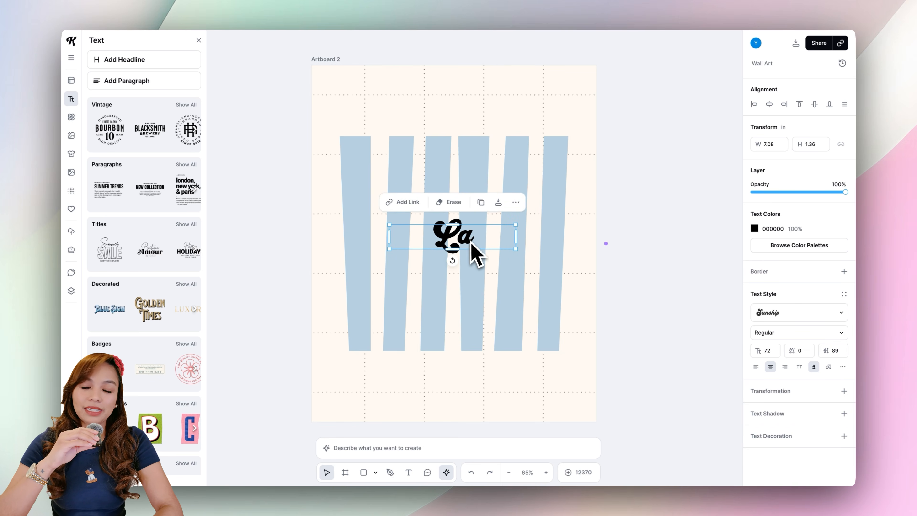
Color the La headline pink F3A5BD and add a text shadow in 9F443C.
left_click(755, 228)
left_click(666, 430)
left_click(844, 414)
scroll(844, 414, "down", 2)
left_click(812, 378)
left_click(755, 399)
left_click(736, 457)
left_click(467, 256)
left_click(832, 440)
scroll(830, 443, "down", 1)
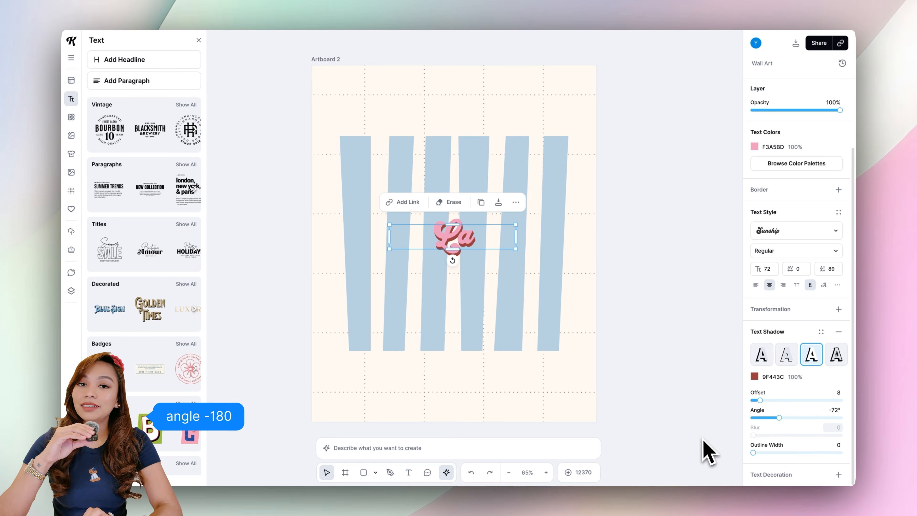
Enlarge the La Dolce Vita headline so it spans the bars.
left_click(700, 437)
left_click(473, 238)
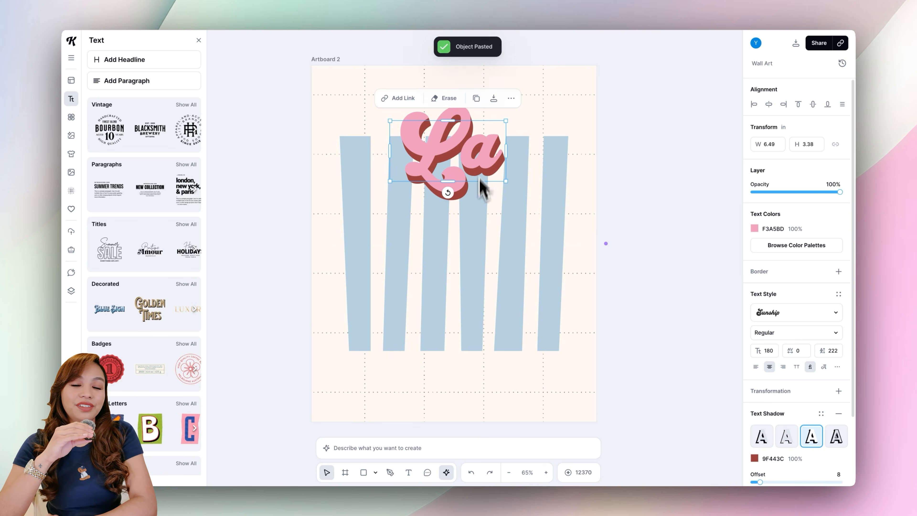
left_click_drag(479, 189, 594, 246)
left_click_drag(496, 262, 528, 334)
key("ctrl+c")
key("ctrl+v")
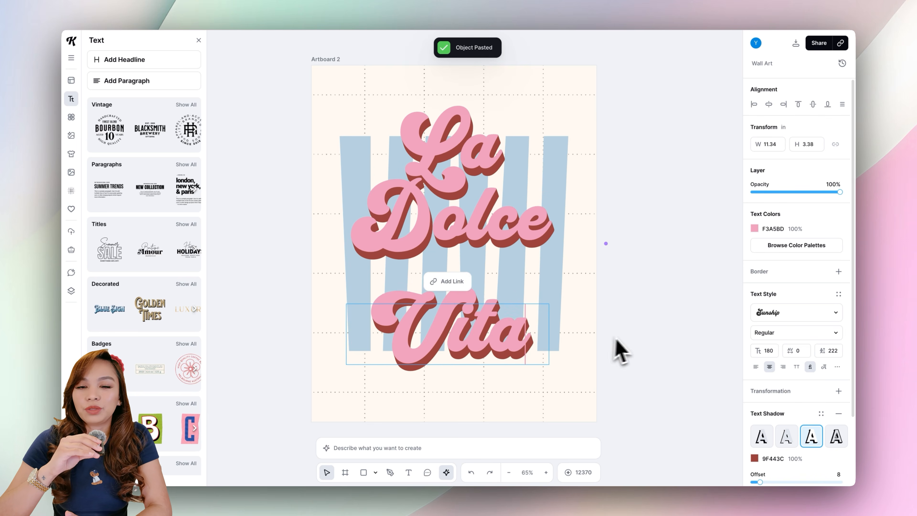
key("Escape")
left_click_drag(549, 334, 492, 318)
key("Escape")
key("Escape")
Replace the a in Vita with a swash glyph found by searching the Sunship glyphs for a.
double_click(519, 309)
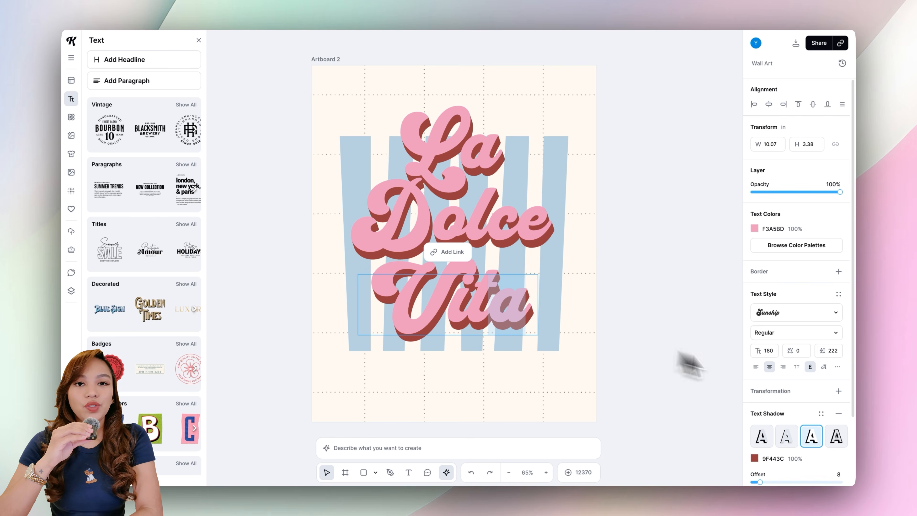
left_click(824, 367)
left_click(710, 216)
type("a")
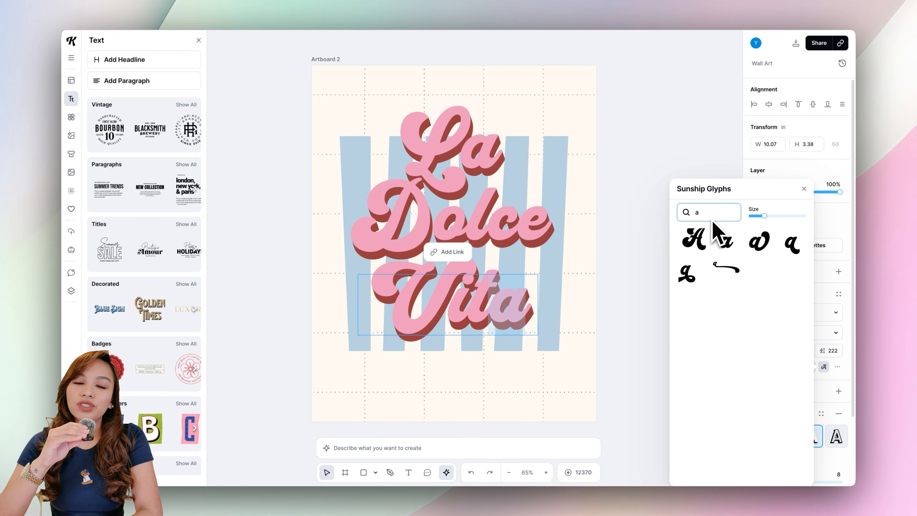
left_click(687, 273)
left_click(614, 292)
left_click(613, 292)
Resize and reposition the Vita, Dolce and La lines so they stack tightly over the bars.
left_click_drag(490, 304, 482, 315)
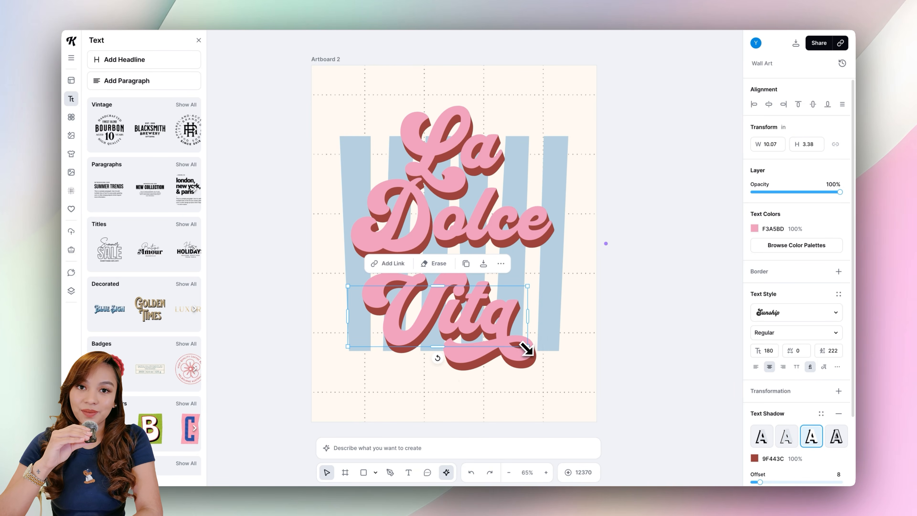
left_click_drag(527, 347, 542, 352)
left_click_drag(445, 363, 451, 362)
left_click(506, 224)
left_click_drag(454, 265, 461, 264)
left_click_drag(511, 221, 512, 231)
left_click(481, 159)
left_click_drag(450, 192, 457, 191)
left_click_drag(477, 162, 482, 161)
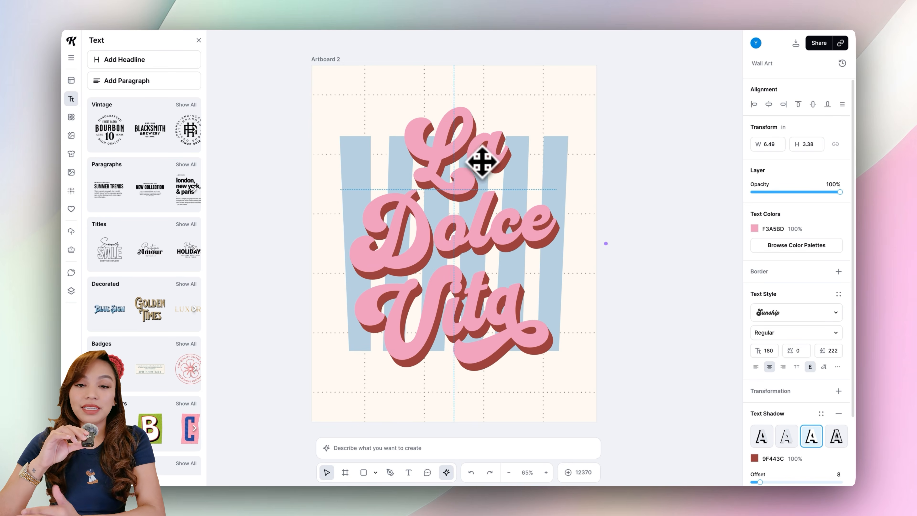
left_click(536, 225, "shift")
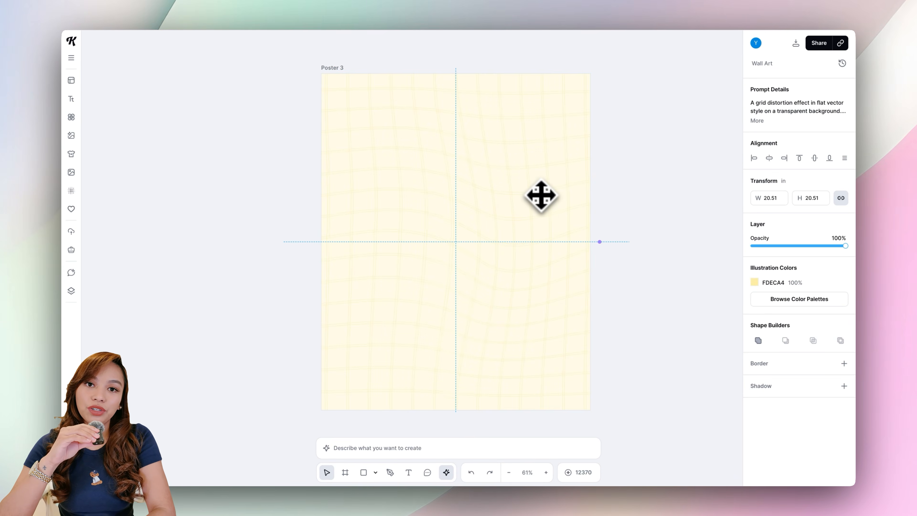
Add a headline reading gelato near the ice cream's upper left and set its font to Florida Vibes.
left_click(690, 184)
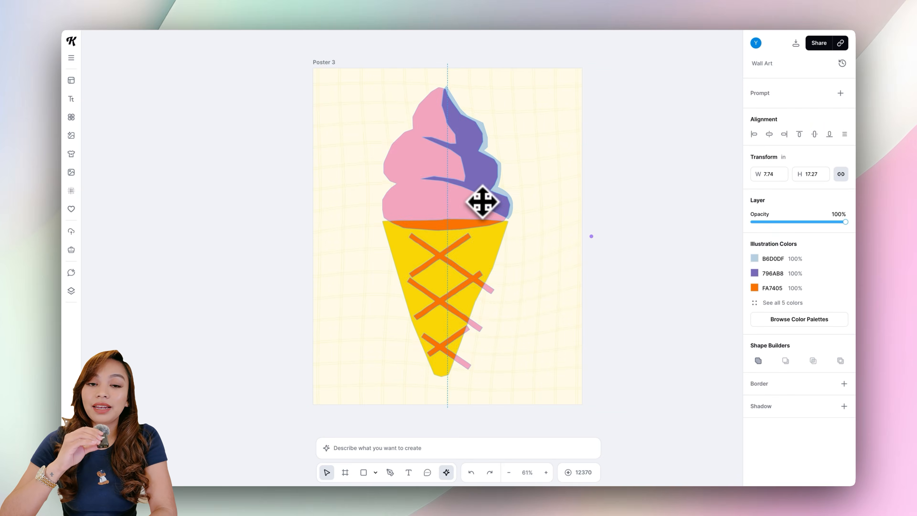
left_click(663, 207)
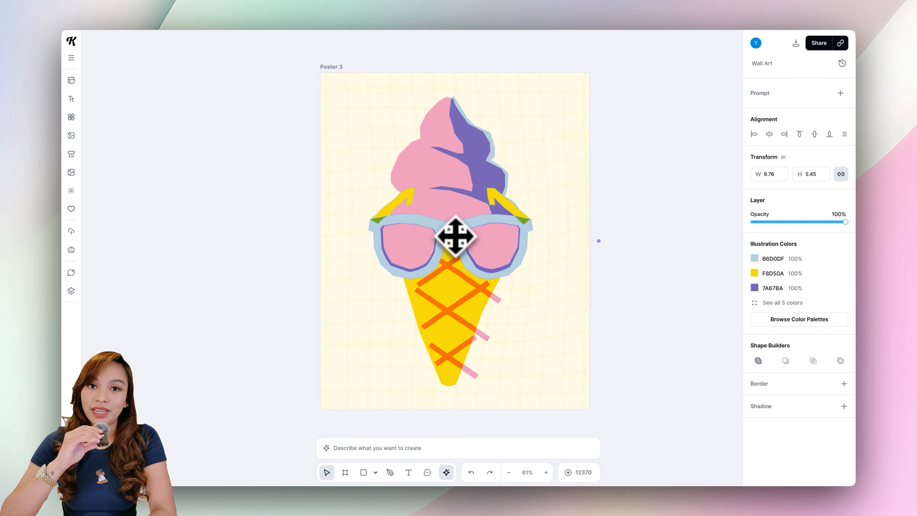
left_click(655, 211)
left_click(71, 98)
left_click(131, 59)
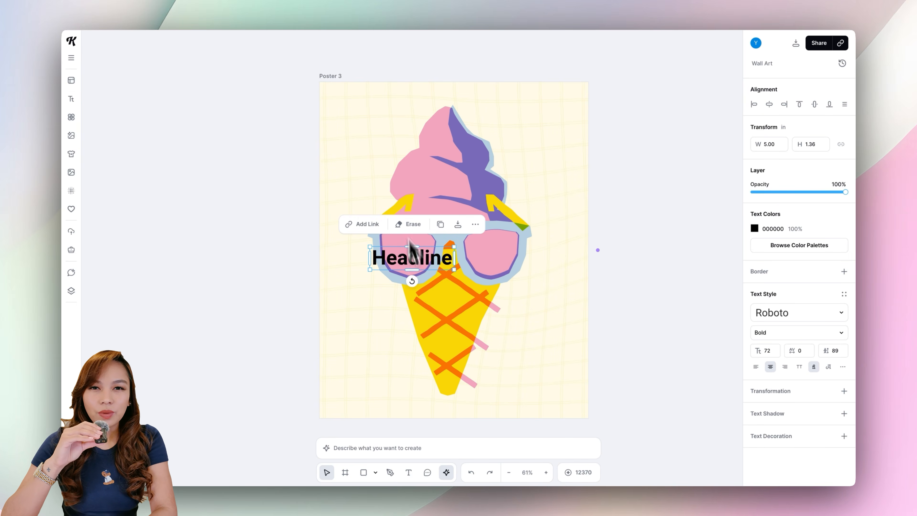
left_click_drag(410, 240, 387, 154)
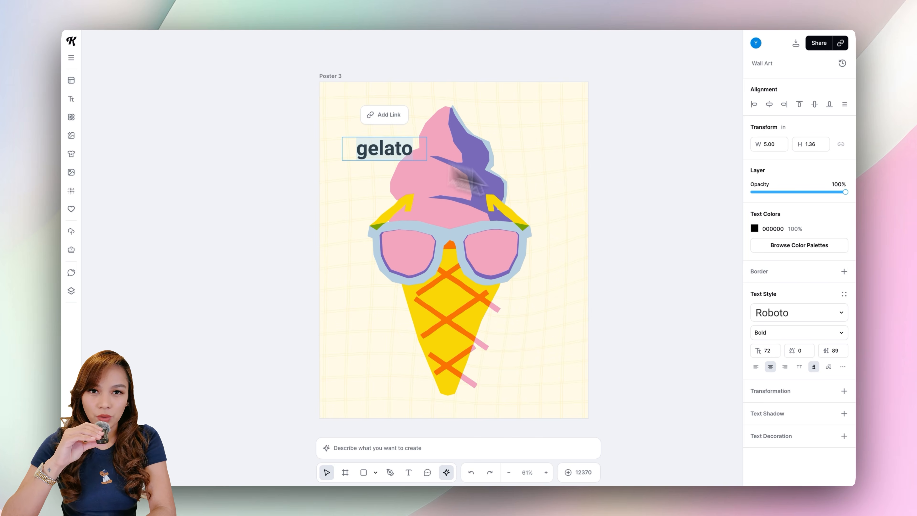
left_click(787, 312)
type("flori")
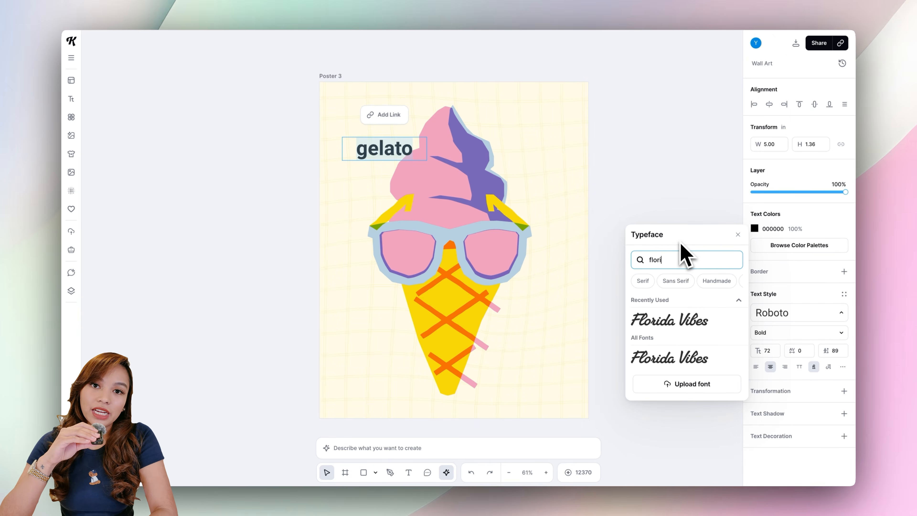
left_click(693, 325)
left_click(665, 291)
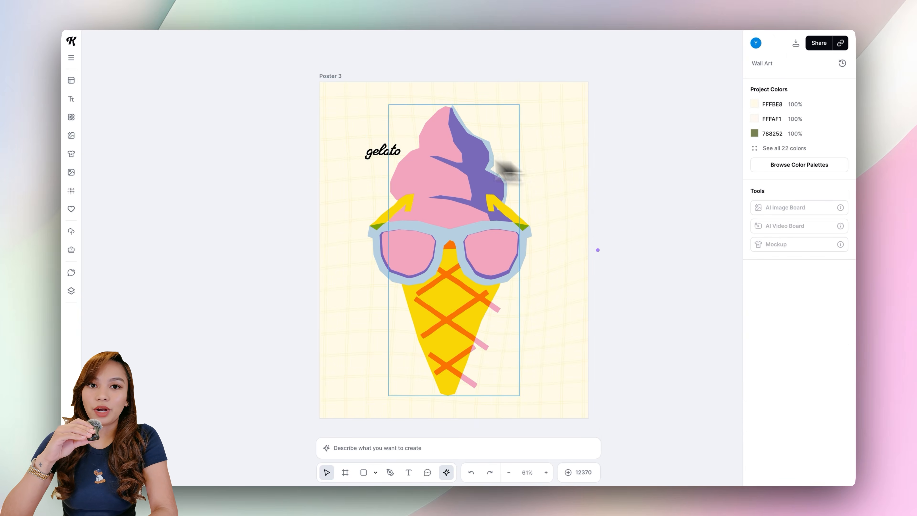
Recolor the gelato text pale yellow FDECA4 and move it to the top-left corner.
left_click(390, 151)
left_click(756, 230)
left_click(668, 442)
left_click_drag(370, 150, 373, 131)
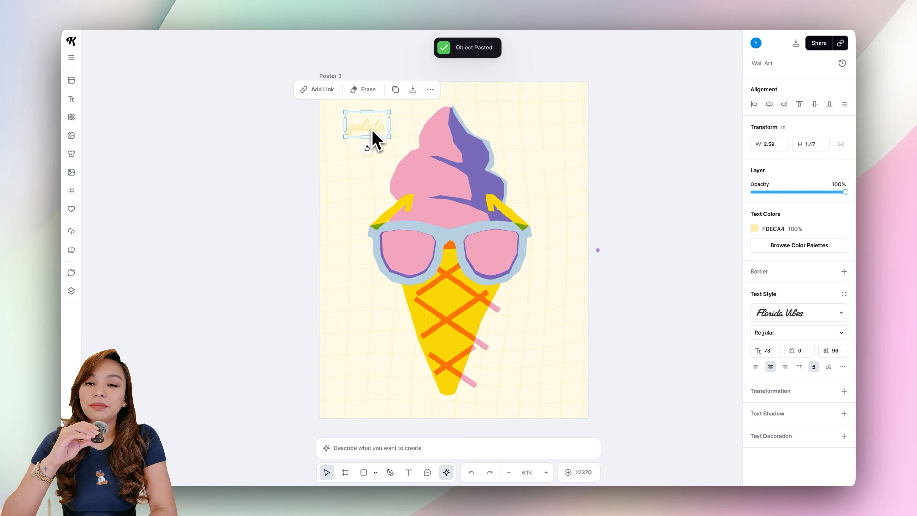
Paste copies of the gelato text and scatter them across the poster background.
left_click_drag(548, 138, 546, 136)
left_click_drag(562, 280, 578, 278)
left_click_drag(567, 278, 372, 318)
left_click_drag(368, 319, 543, 391)
left_click(621, 325)
left_click_drag(555, 139, 531, 92)
key("ctrl+v")
left_click_drag(531, 91, 562, 162)
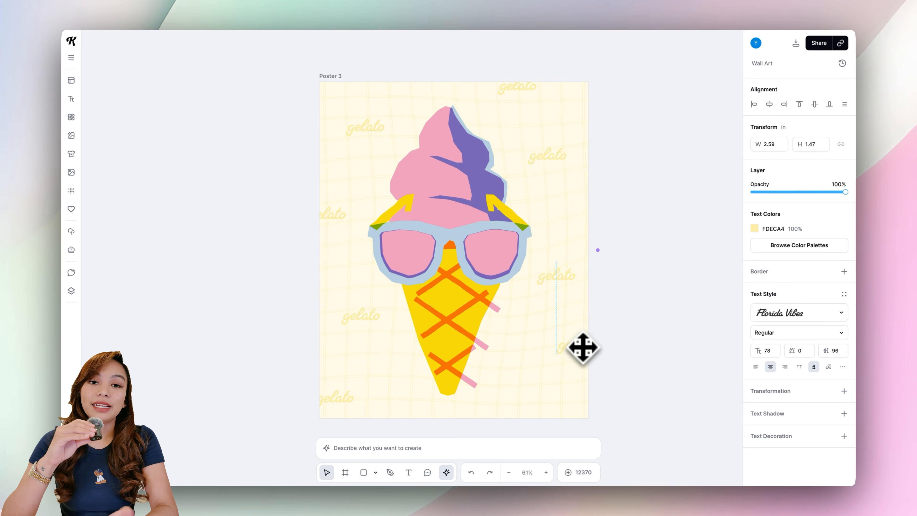
left_click(682, 289)
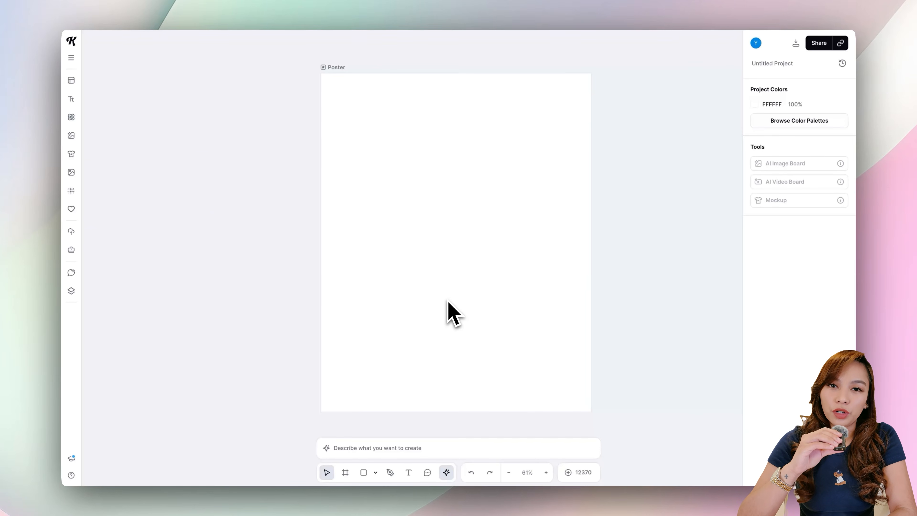
left_click(71, 117)
left_click(112, 231)
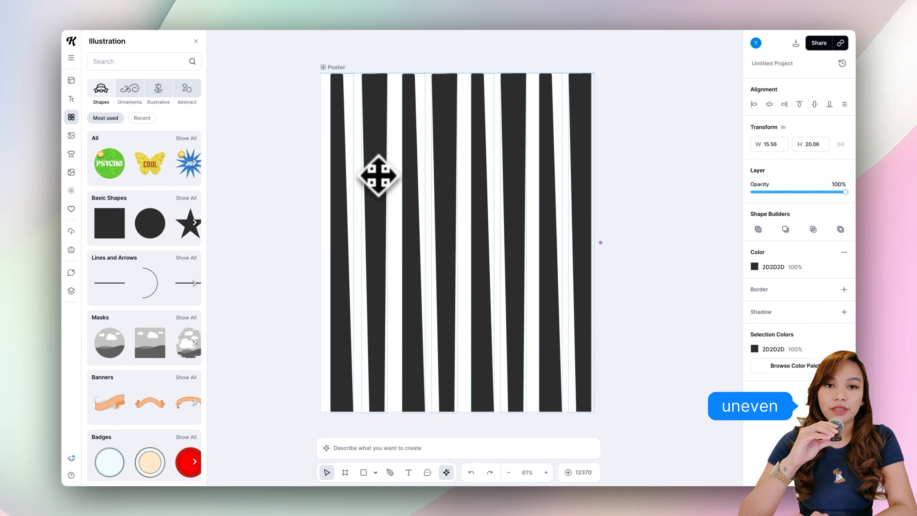
left_click(343, 79)
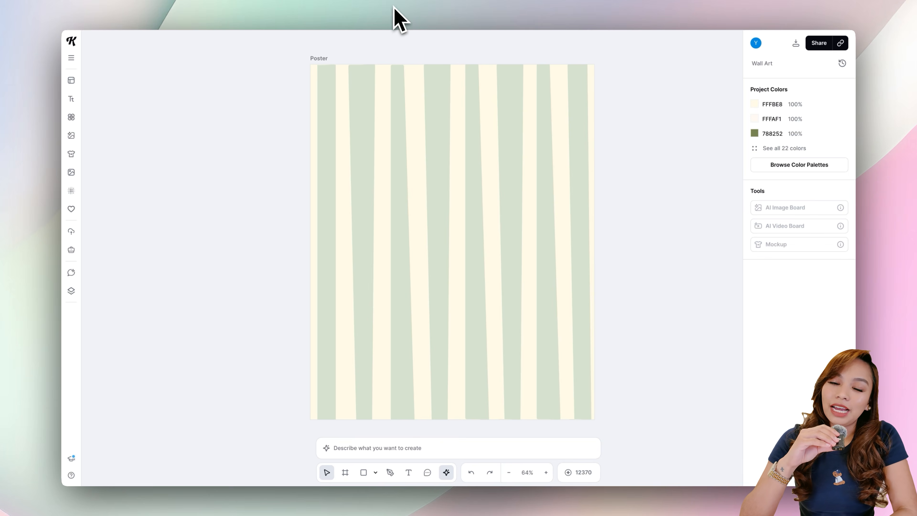
Search the illustrations for olive and place the olive graphic on the striped poster.
left_click(71, 117)
left_click(119, 61)
type("olive")
key("Return")
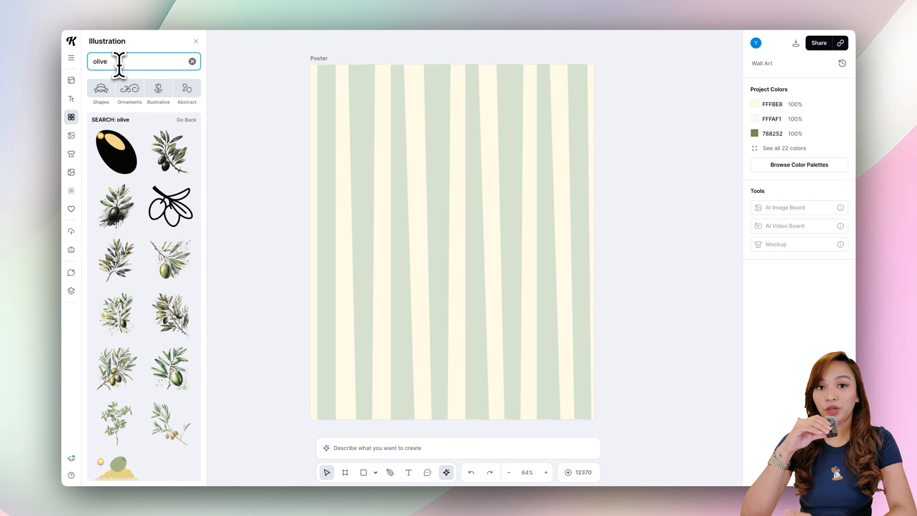
left_click(116, 152)
left_click_drag(399, 263, 452, 254)
Recolor the olive's body green, then rotate and enlarge it.
left_click(755, 273)
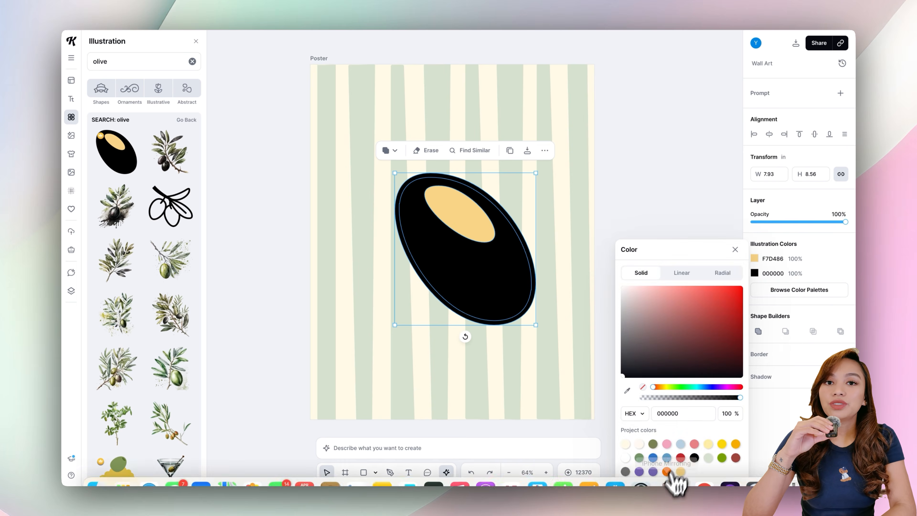
left_click(653, 444)
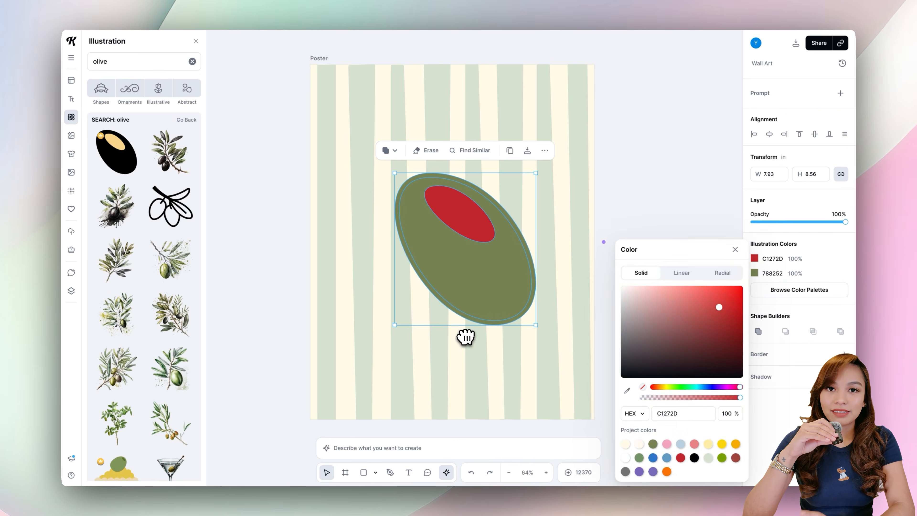
left_click_drag(466, 336, 333, 260)
left_click_drag(523, 289, 542, 311)
Add a headline reading olive above the olive in the Florida Vibes font.
left_click(72, 98)
left_click(124, 60)
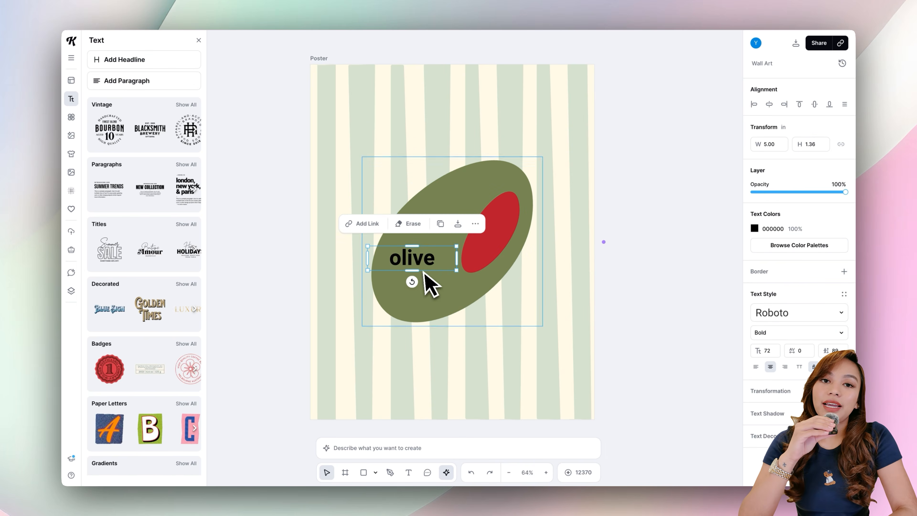
left_click(781, 312)
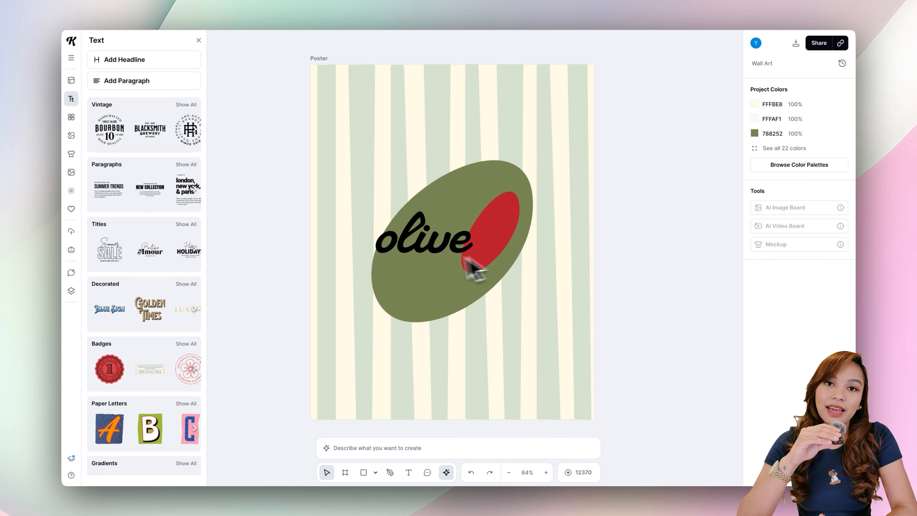
left_click(733, 446)
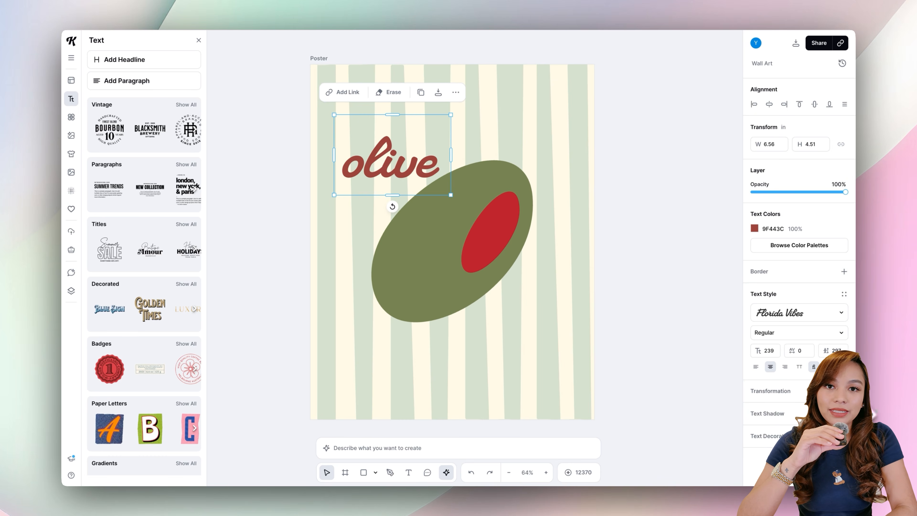
Add a text shadow to the olive headline and place a rotated version along the olive's upper edge.
left_click(844, 413)
scroll(844, 414, "down", 2)
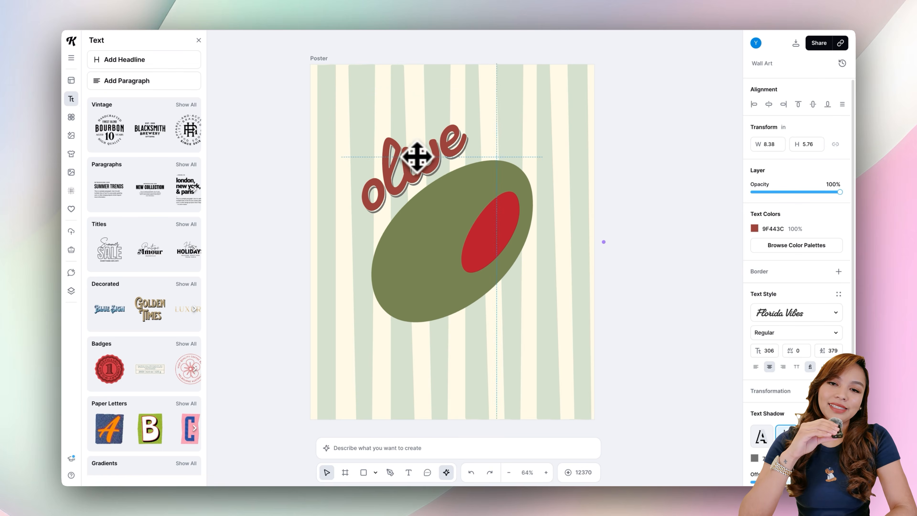
key("ctrl+v")
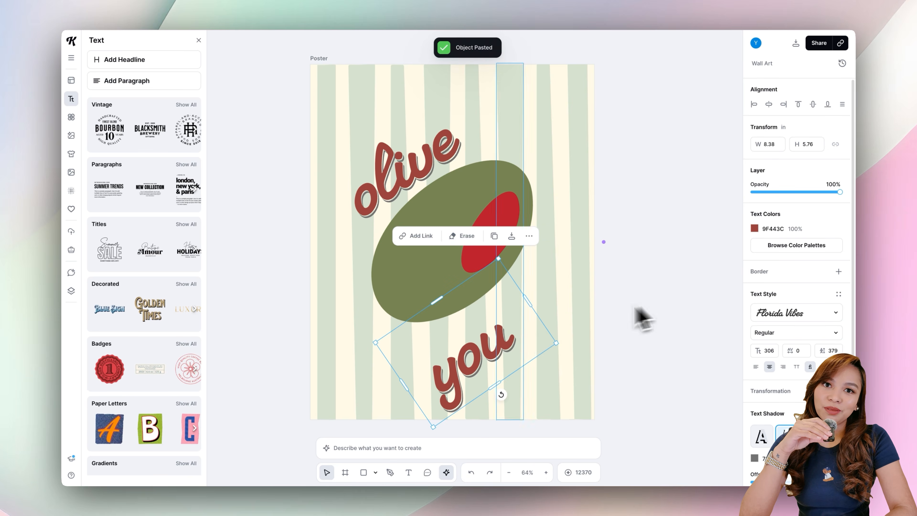
left_click_drag(484, 325, 505, 313)
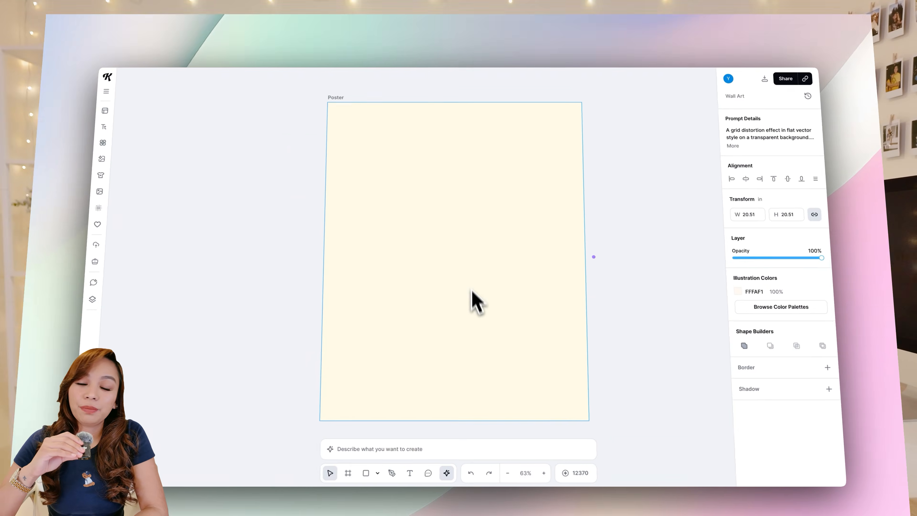
Set the new poster's background to pink and center the mesh grocery bag illustration on it.
left_click(471, 269)
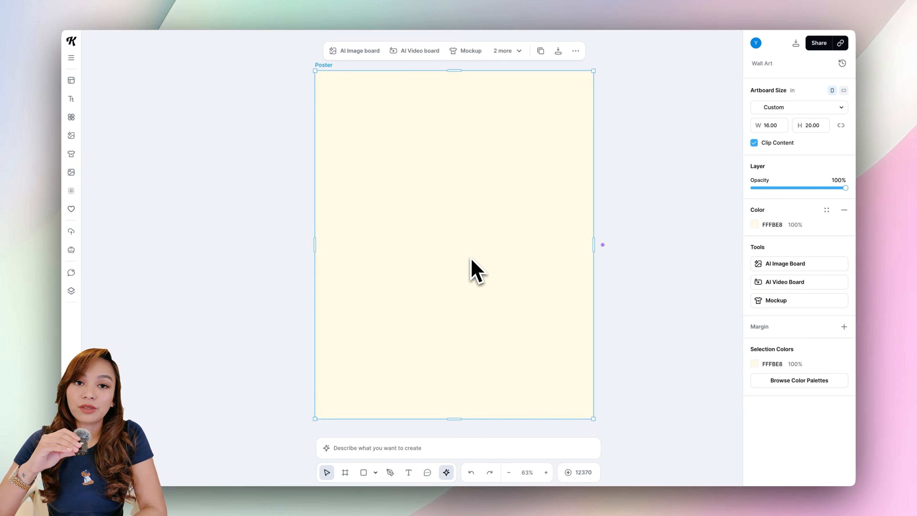
left_click(755, 224)
left_click(668, 425)
left_click(630, 168)
left_click_drag(526, 181, 533, 184)
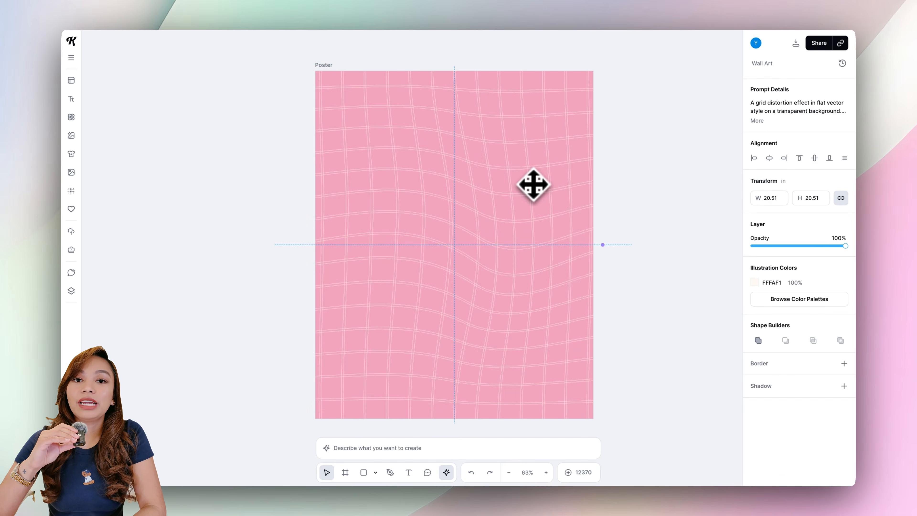
left_click(678, 199)
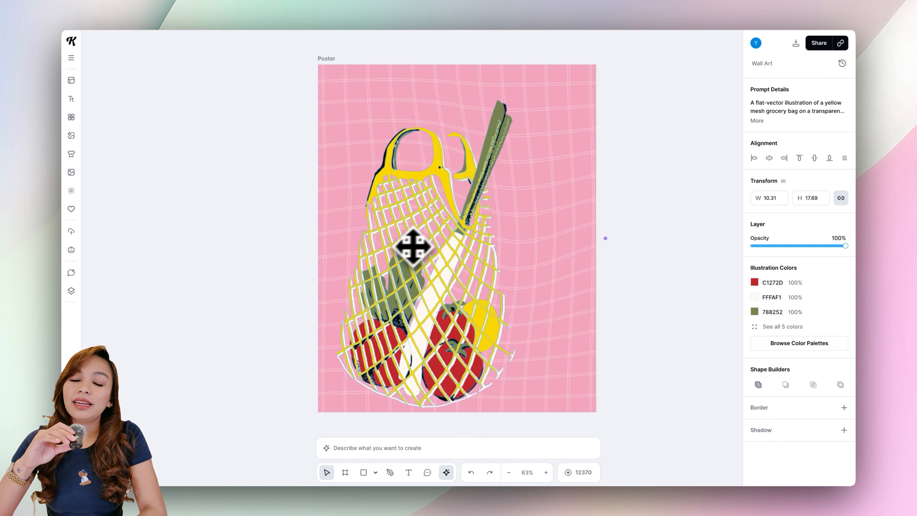
left_click_drag(412, 246, 455, 222)
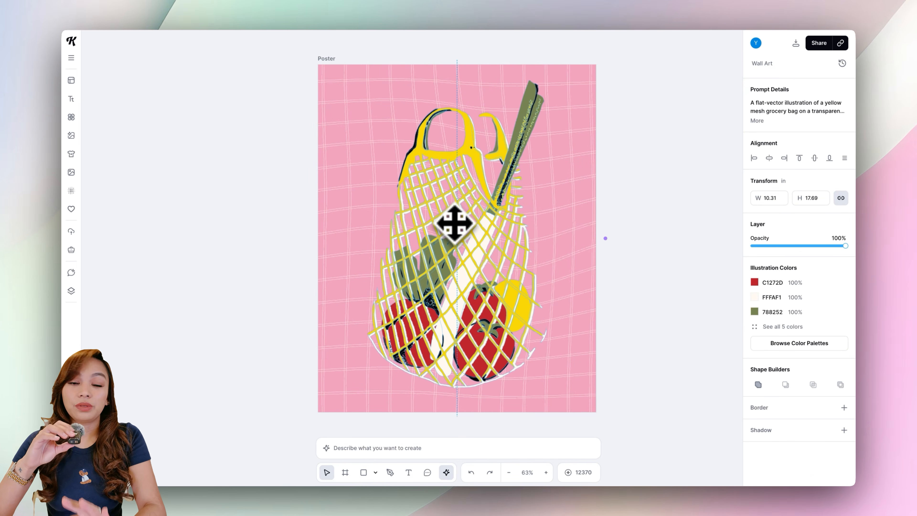
left_click(667, 188)
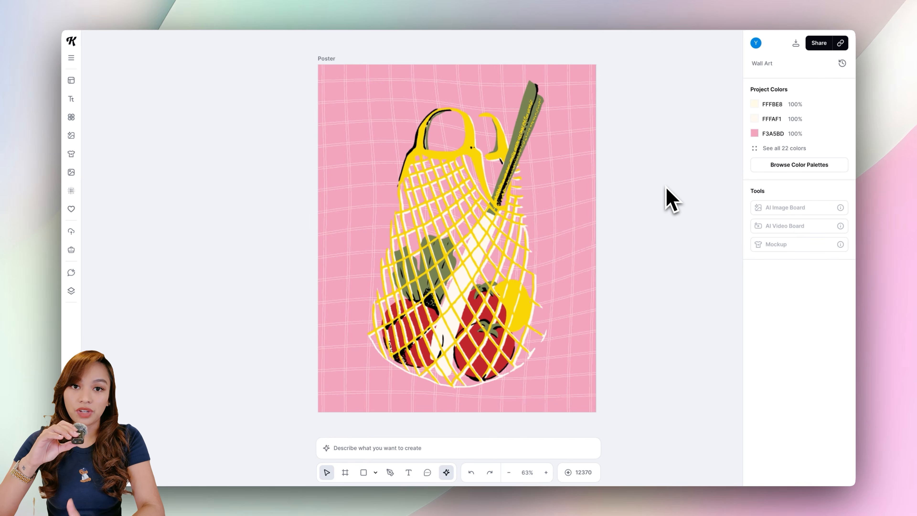
Add a white headline in the Funcy Kids font and change its text to fruit.
left_click(71, 98)
left_click(130, 61)
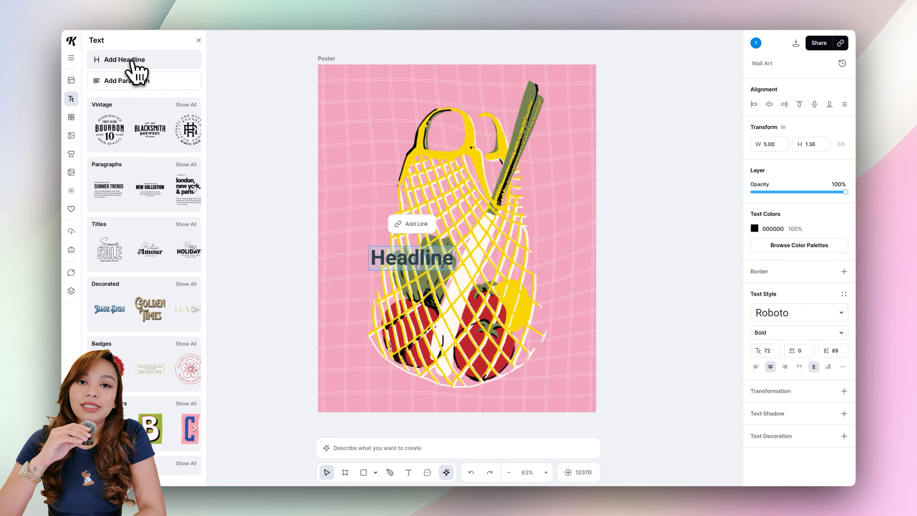
left_click(799, 311)
type("funcy")
left_click(669, 336)
left_click(754, 228)
left_click(625, 428)
double_click(414, 261)
type("Ea")
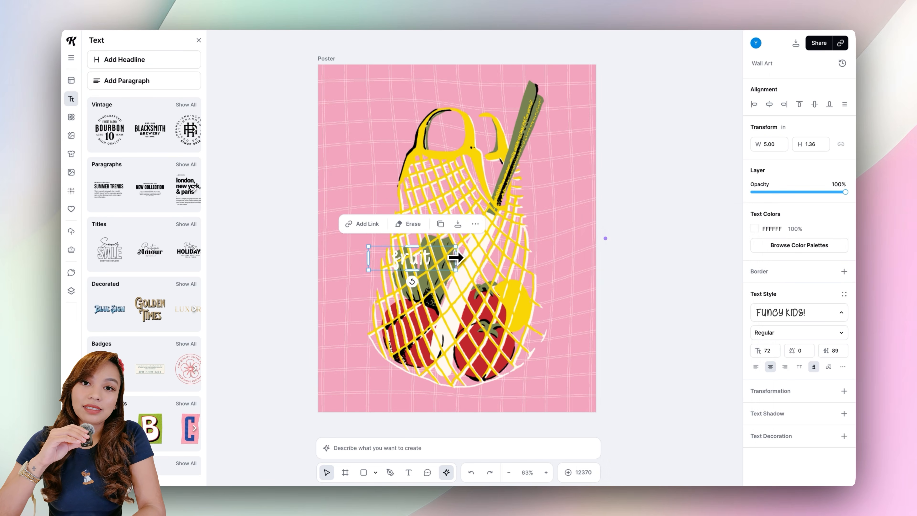
Shrink the fruit text into the top-left corner and paste a copy just below it.
left_click_drag(356, 92, 357, 93)
left_click_drag(348, 109, 363, 89)
left_click_drag(346, 88, 352, 93)
key("ctrl+c")
key("ctrl+v")
left_click_drag(354, 96, 358, 119)
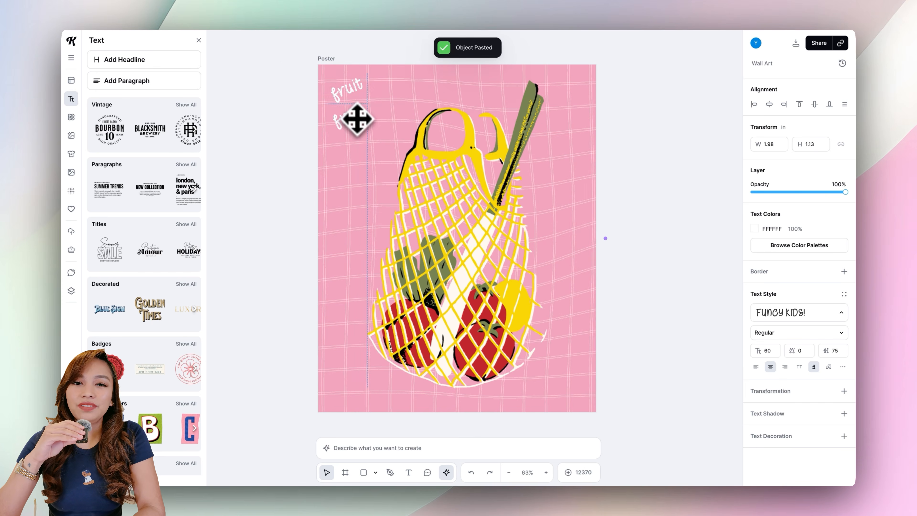
left_click(280, 153)
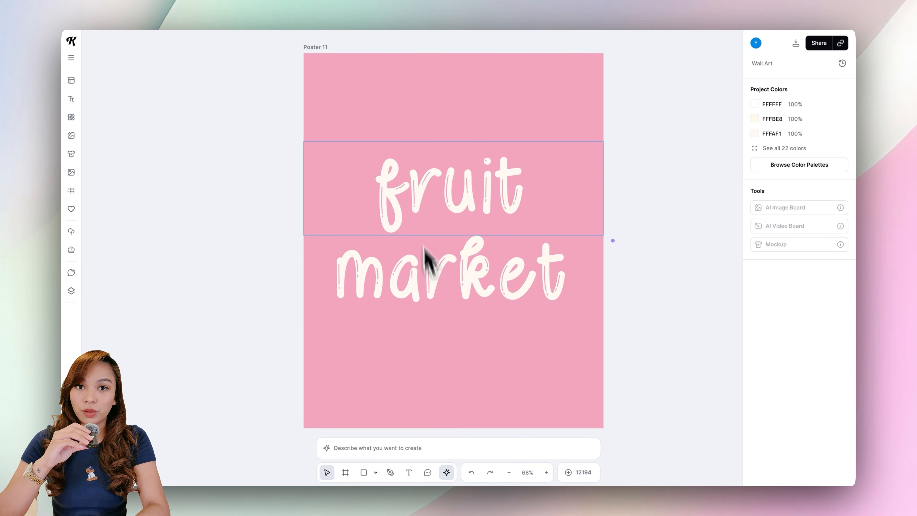
Select letters within fruit and give the R a different, bolder typeface.
double_click(432, 203)
left_click(816, 318)
left_click(713, 303)
left_click_drag(452, 184, 484, 185)
left_click(780, 314)
left_click(676, 346)
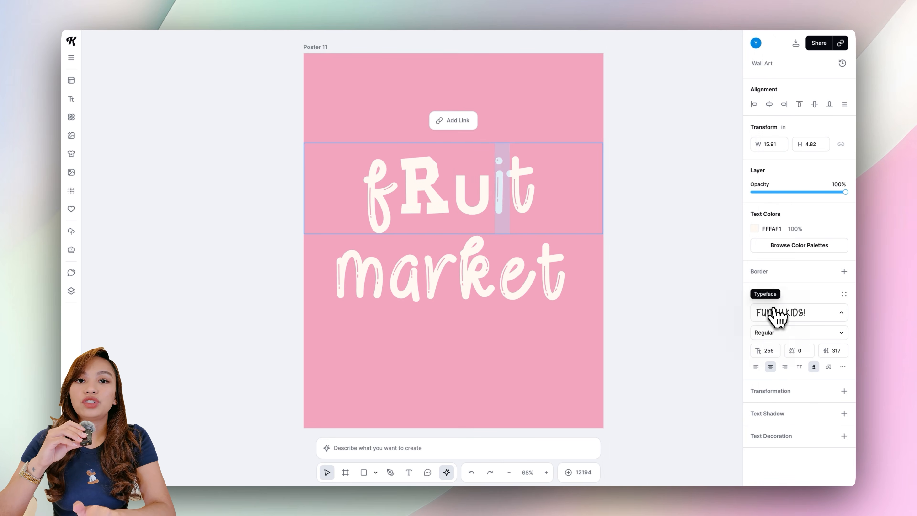
Give the i and t of fruit different typefaces, using Frosty Nippy for the t.
left_click(772, 311)
left_click(667, 159)
left_click_drag(547, 187, 519, 186)
left_click(774, 312)
left_click(674, 116)
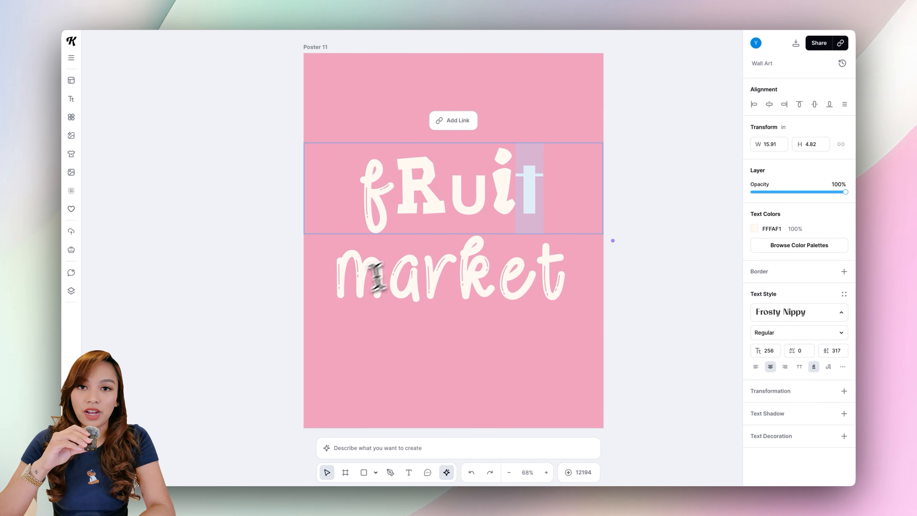
Assign different typefaces to letters of market, including Future Concept.
left_click(382, 276)
left_click(773, 311)
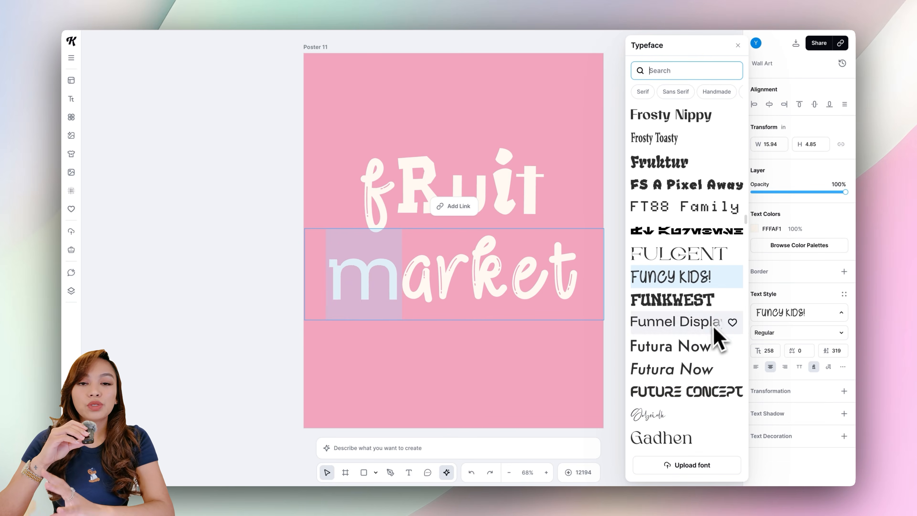
left_click(694, 394)
left_click(800, 315)
left_click_drag(439, 278, 552, 272)
left_click(688, 435)
left_click(800, 313)
left_click(661, 148)
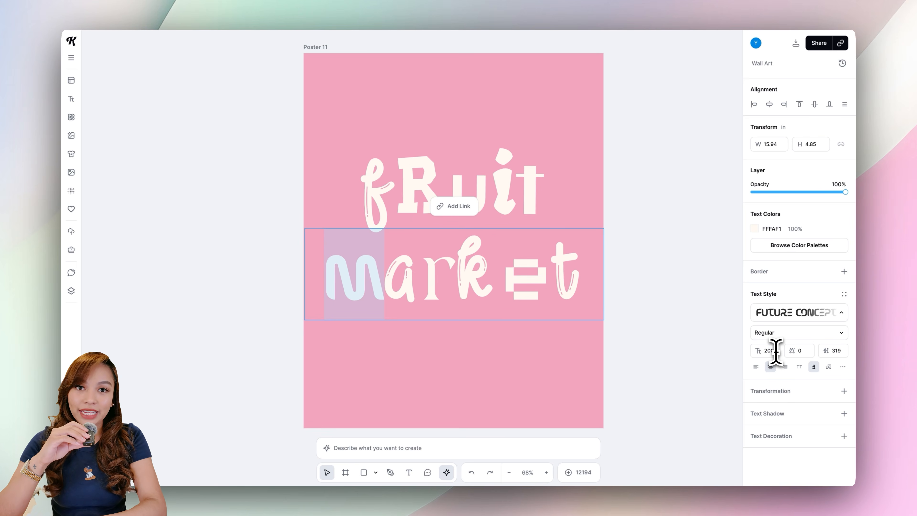
Try the Bold and Italic styles on the selected e of market before returning it to Regular.
left_click(782, 335)
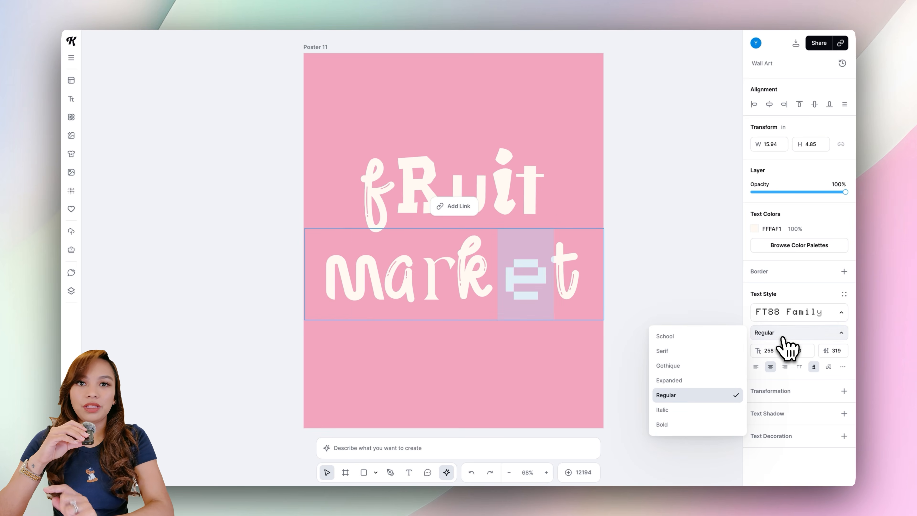
left_click(683, 425)
left_click(782, 333)
left_click(686, 410)
left_click(782, 332)
left_click(720, 394)
left_click(671, 278)
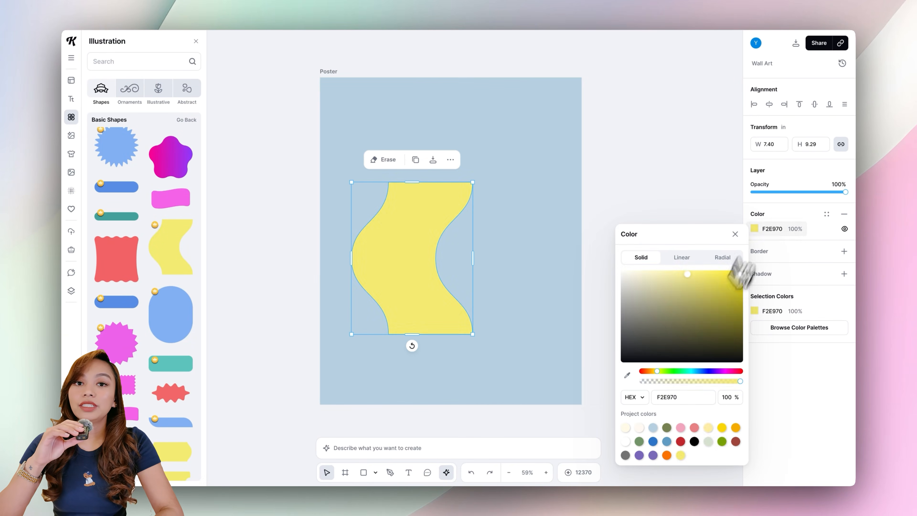
Paste copies of the narrow wavy yellow stripe across the blue poster to form vertical stripes, then select everything.
left_click(715, 440)
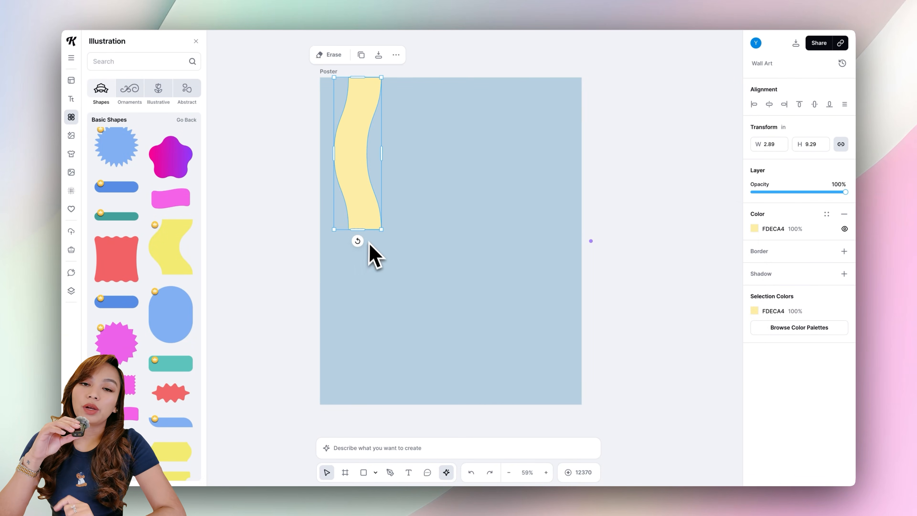
key("ctrl+v")
mouse_move(352, 267)
left_mouse_down()
mouse_move(400, 258)
mouse_move(497, 266)
mouse_move(542, 256)
left_mouse_up()
key("ctrl+v")
key("ctrl+v")
key("ctrl+a")
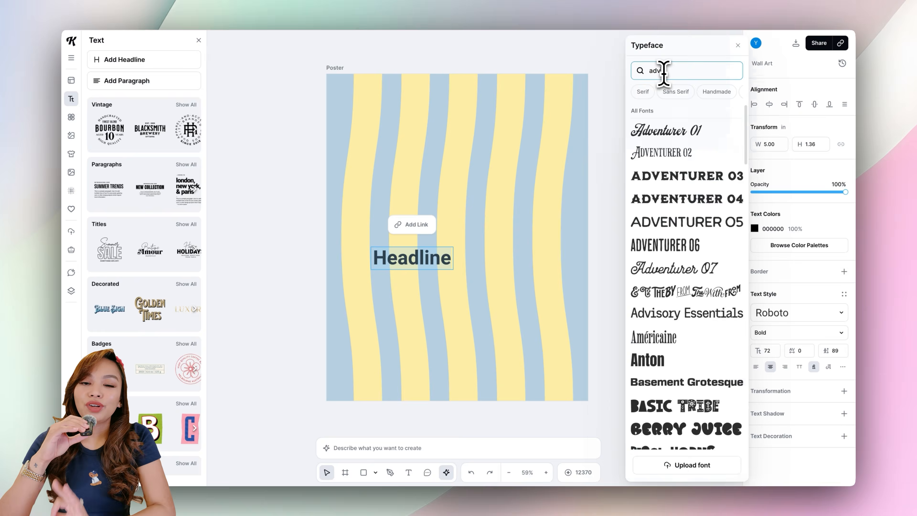
Search for the Adventurer typeface and apply it to the headline.
left_click(661, 71)
type("adventurer")
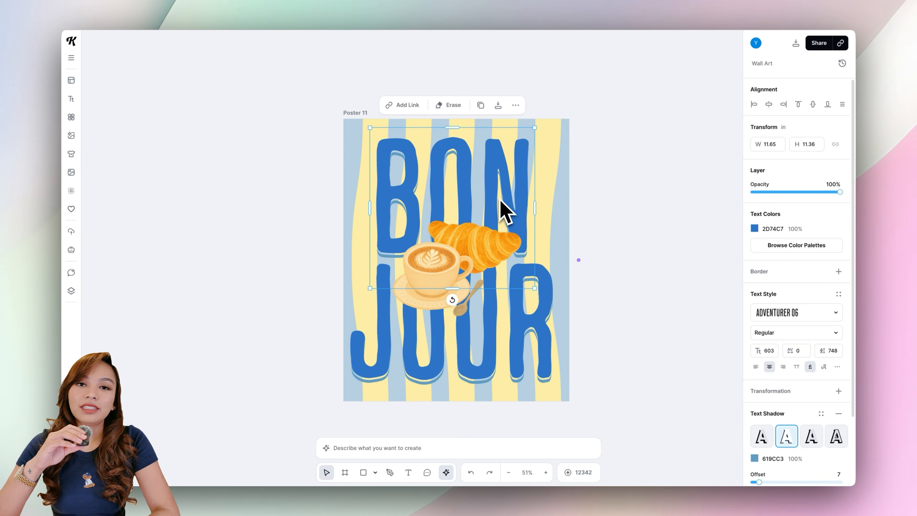
Apply a Distort transformation to the BON text, pulling its corners outward.
scroll(824, 405, "down", 2)
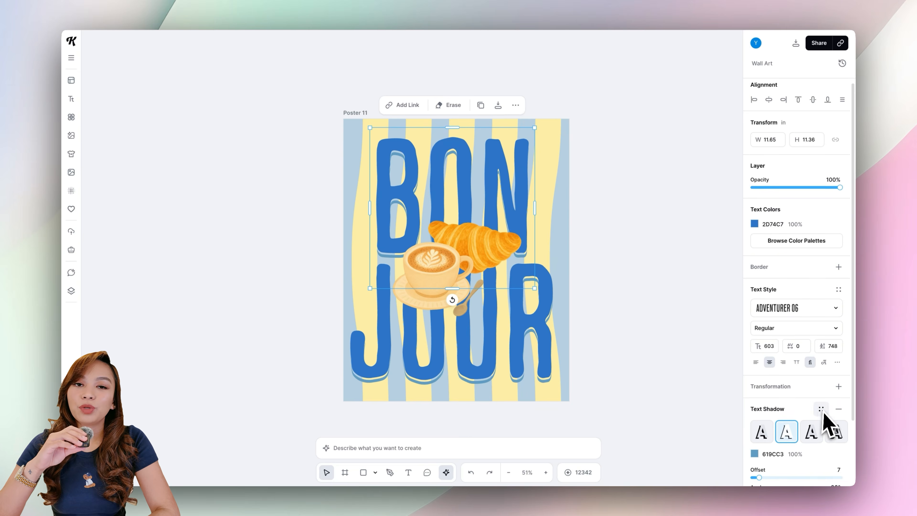
left_click(838, 326)
left_click(762, 350)
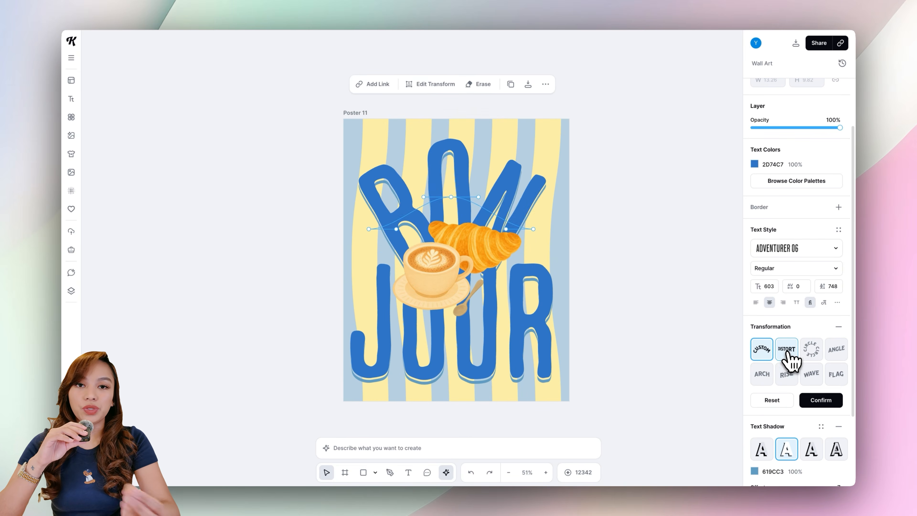
left_click(787, 350)
left_click_drag(369, 149, 340, 132)
left_click_drag(445, 149, 446, 134)
left_click_drag(370, 266, 344, 268)
left_click_drag(521, 266, 558, 265)
left_click(544, 368)
Apply a Distort transformation to the JOUR text, stretching its corners out toward the poster edges.
left_click(838, 327)
left_click(762, 350)
left_click(788, 353)
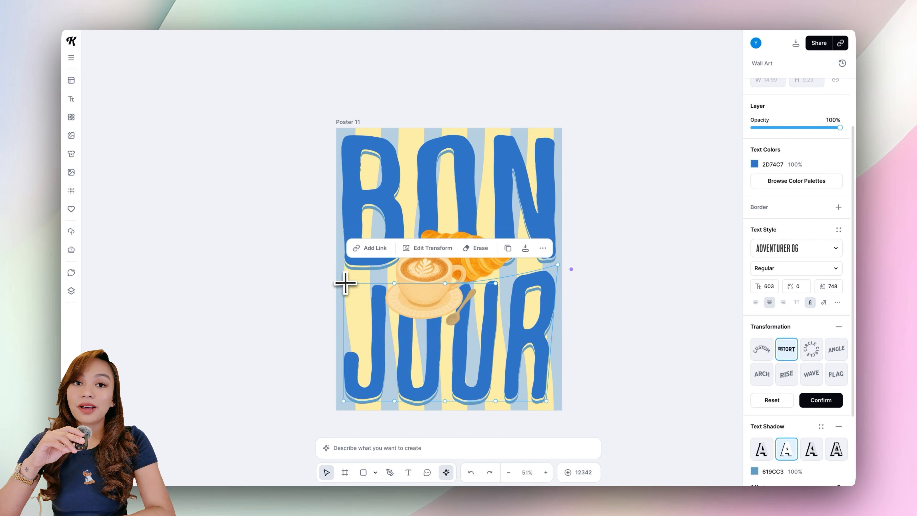
left_click_drag(344, 283, 328, 267)
left_click_drag(344, 401, 346, 408)
left_click_drag(547, 400, 555, 404)
left_click_drag(496, 283, 500, 268)
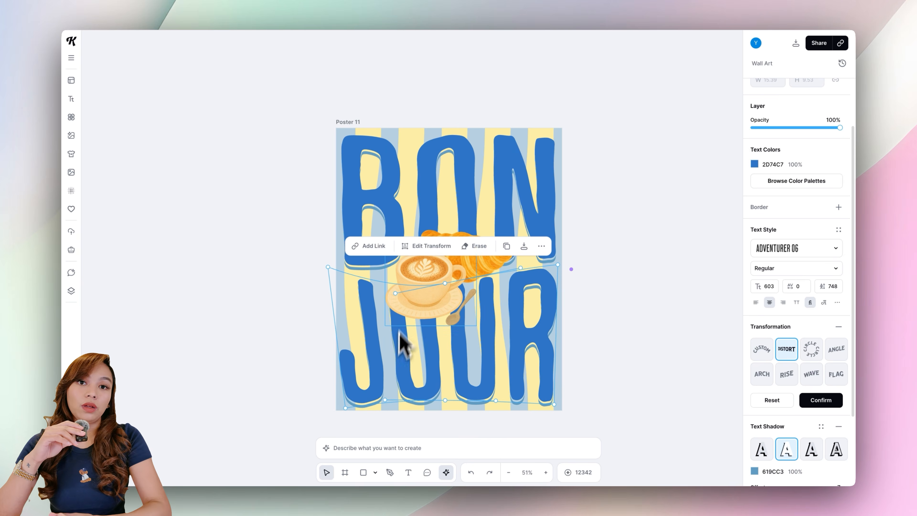
left_click(594, 291)
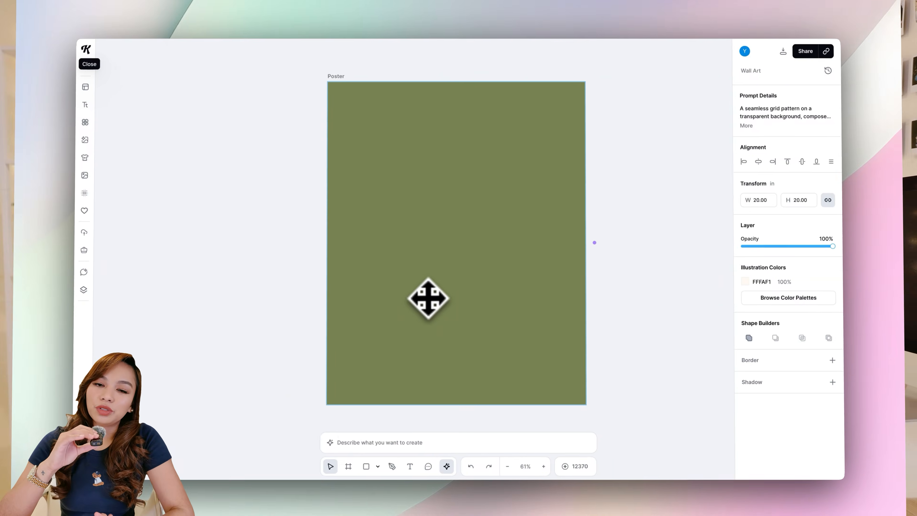
left_click_drag(429, 298, 462, 222)
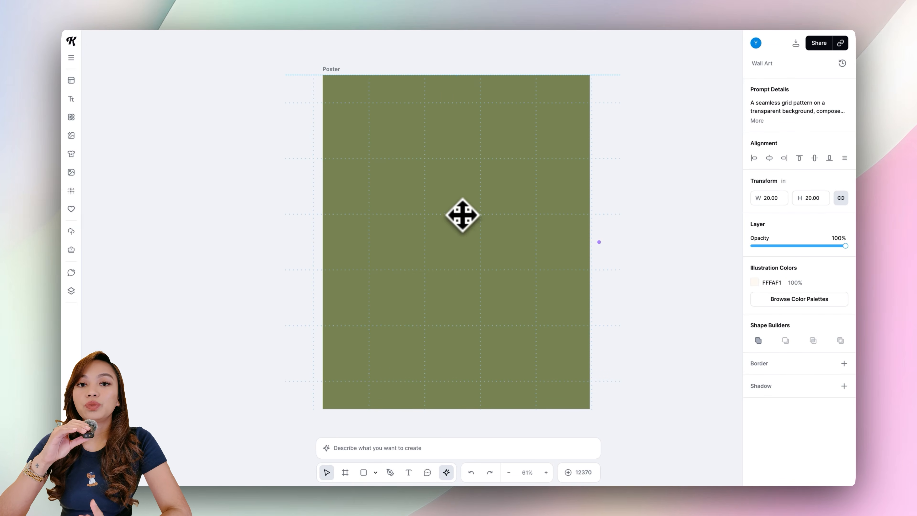
left_click_drag(466, 217, 468, 216)
Paste cream squares into an evenly spaced row along the green poster's top edge and duplicate the row to the bottom edge.
key("super+v")
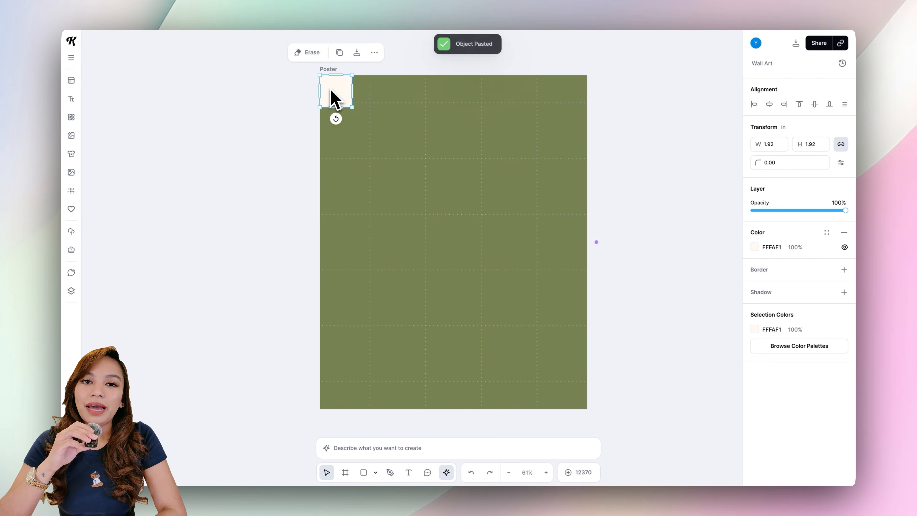
left_click_drag(333, 92, 387, 92)
key("super+v")
left_click_drag(388, 92, 572, 92)
key("super+v")
key("super+v")
left_click(507, 95, "shift")
left_click(448, 96, "shift")
left_click(388, 95, "shift")
left_click(337, 94, "shift")
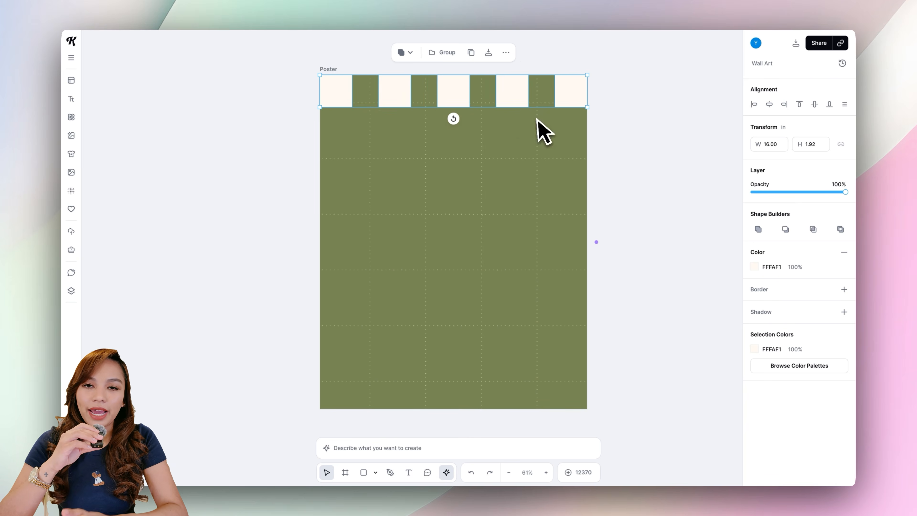
Paste cream squares up the left edge to form a column between the top and bottom rows.
key("super+v")
left_click_drag(454, 93, 453, 395)
left_click(336, 391)
key("super+v")
left_click_drag(336, 393, 336, 340)
Duplicate the left column of squares onto the poster's right edge.
key("super+v")
left_click_drag(336, 340, 336, 279)
key("super+v")
left_click(338, 162, "shift")
left_click(337, 223, "shift")
left_click(338, 279, "shift")
left_click(339, 340, "shift")
left_click(339, 393, "shift")
left_click(334, 155)
key("super+v")
left_click_drag(341, 223, 575, 223)
left_click(682, 389)
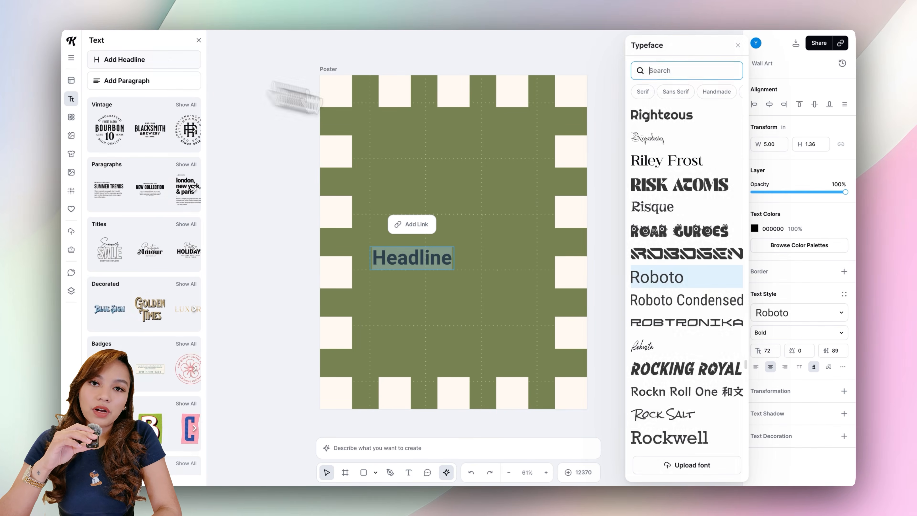
Search for and apply the Chroma Nova typeface to the new headline.
left_click(664, 69)
type("chrom")
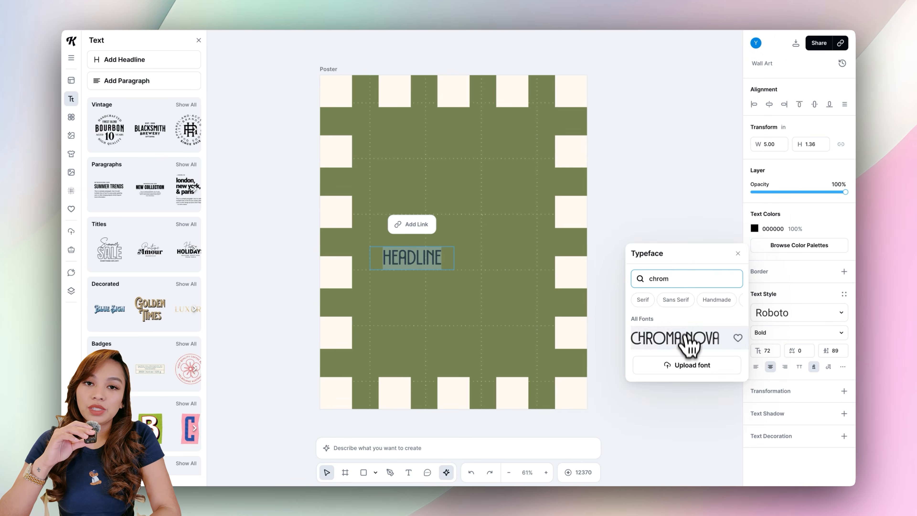
left_click(691, 339)
Set the headline's text colour to the cream project colour FFFAF1 and close the text panel.
left_click(755, 229)
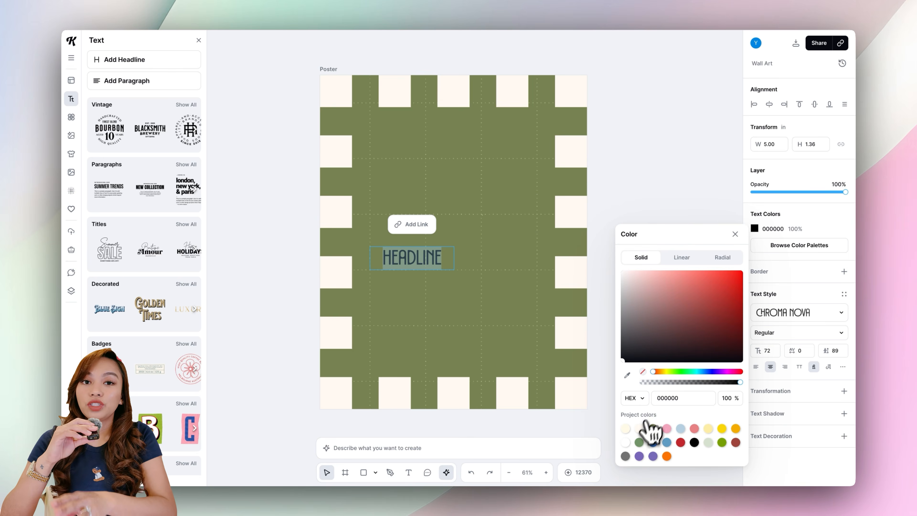
left_click(642, 427)
left_click(257, 257)
left_click(198, 40)
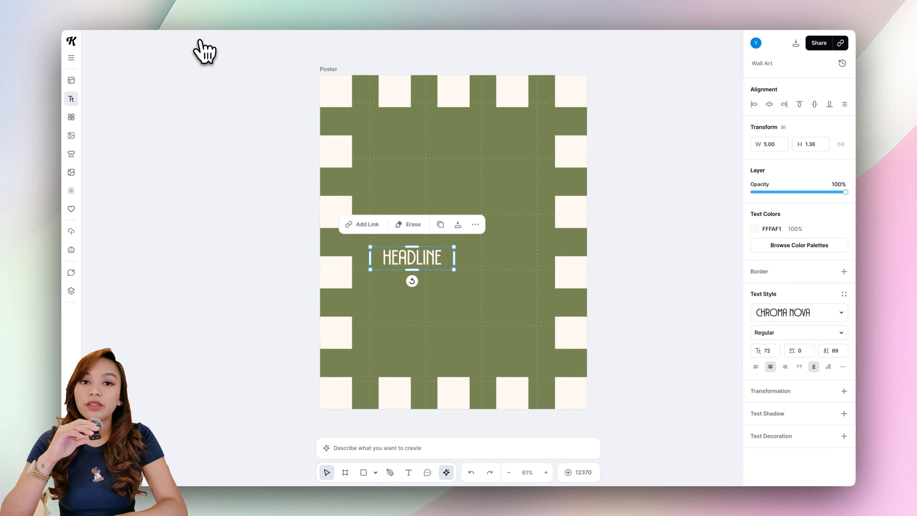